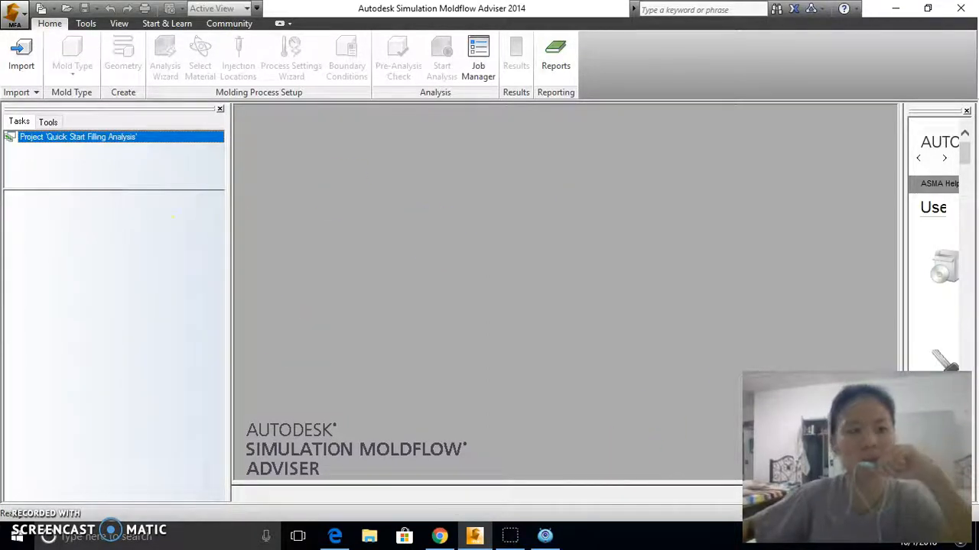
click(15, 14)
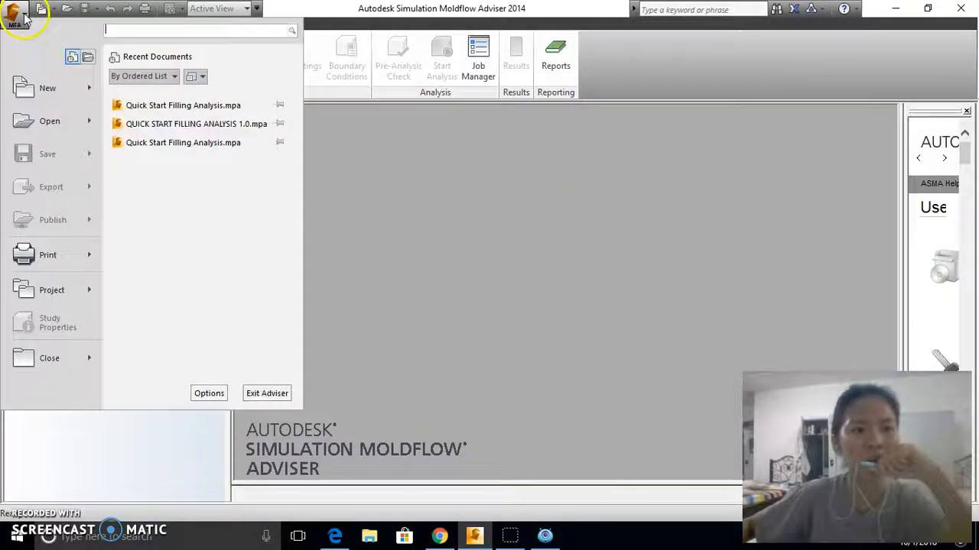
click(61, 92)
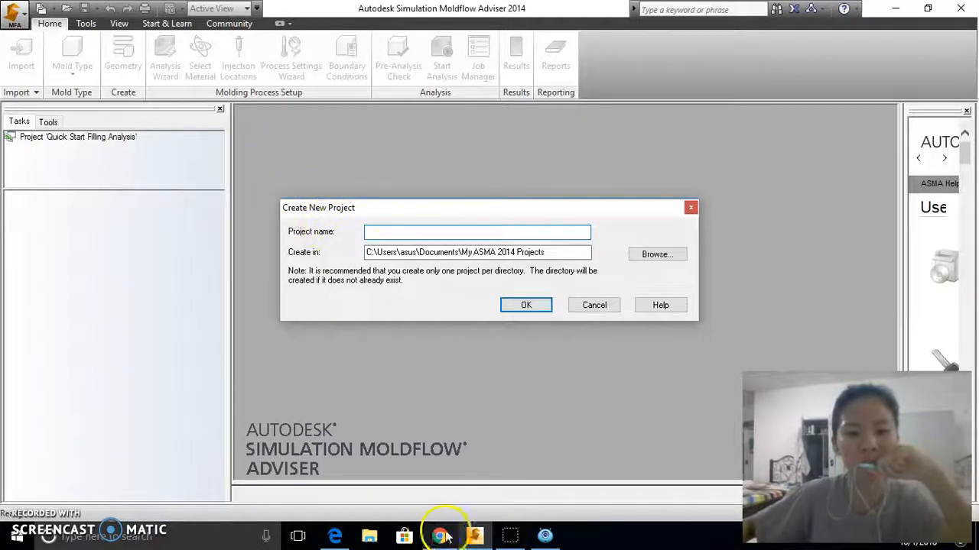
right_click(422, 234)
click(469, 298)
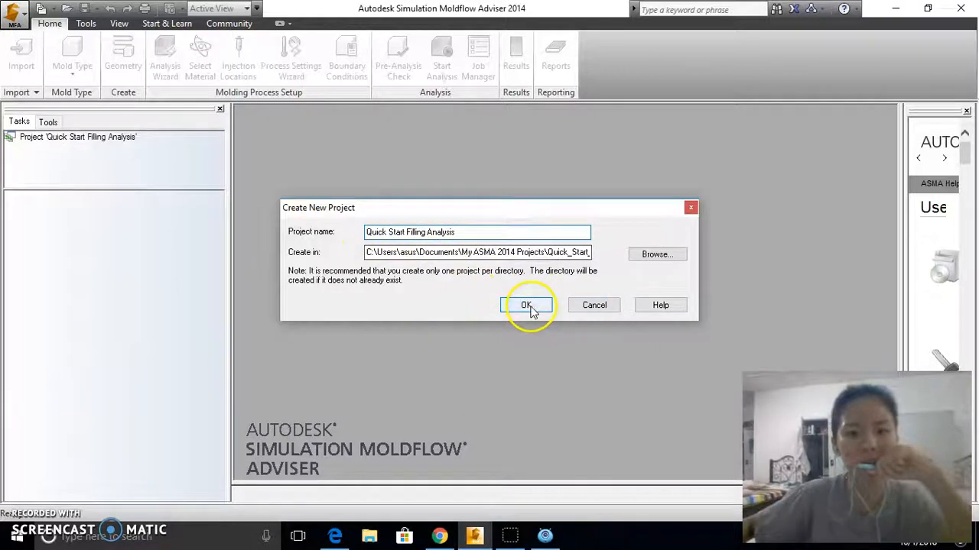
click(692, 208)
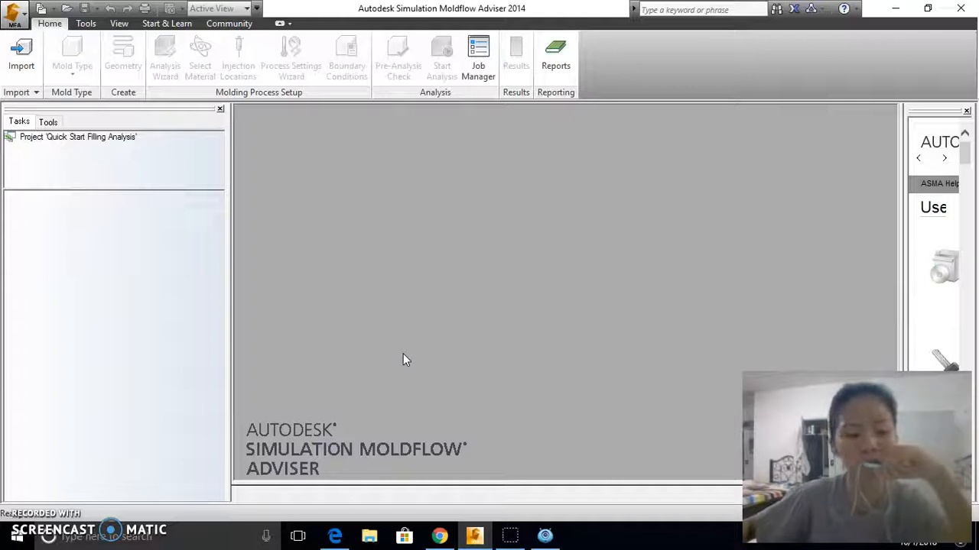
- Choose Panel.ipt from the ASMA-Quick-Start-Tutorials-2014 folder as the model to import and continue to its units
click(21, 61)
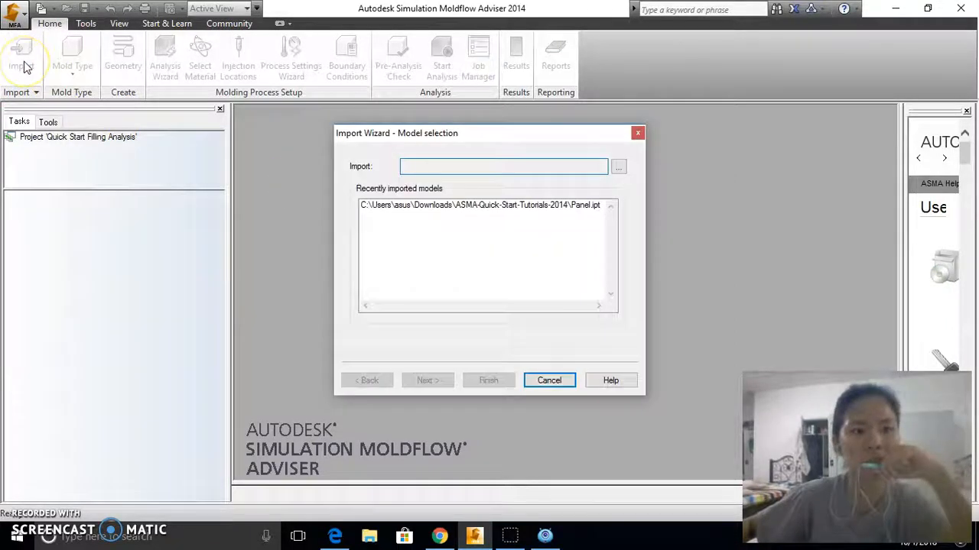
click(619, 168)
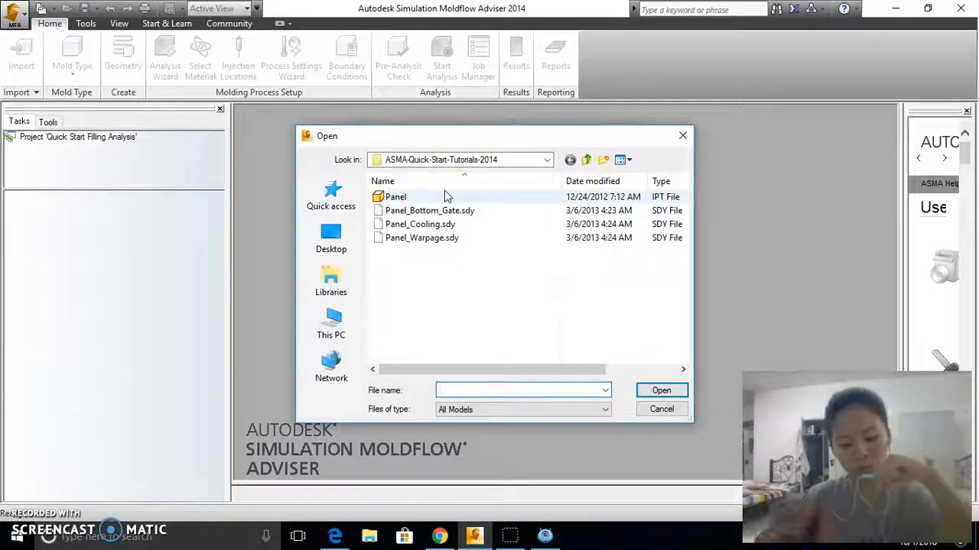
click(393, 197)
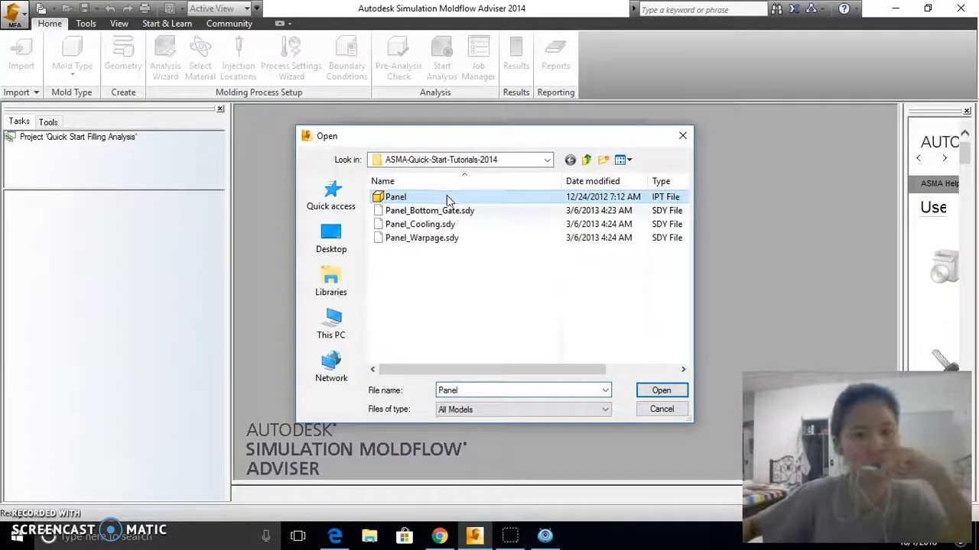
click(678, 401)
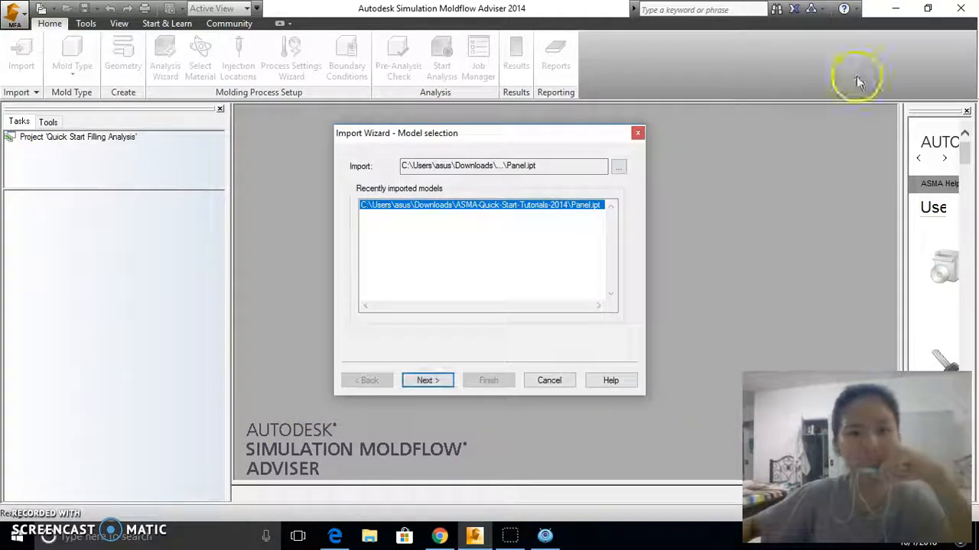
click(417, 387)
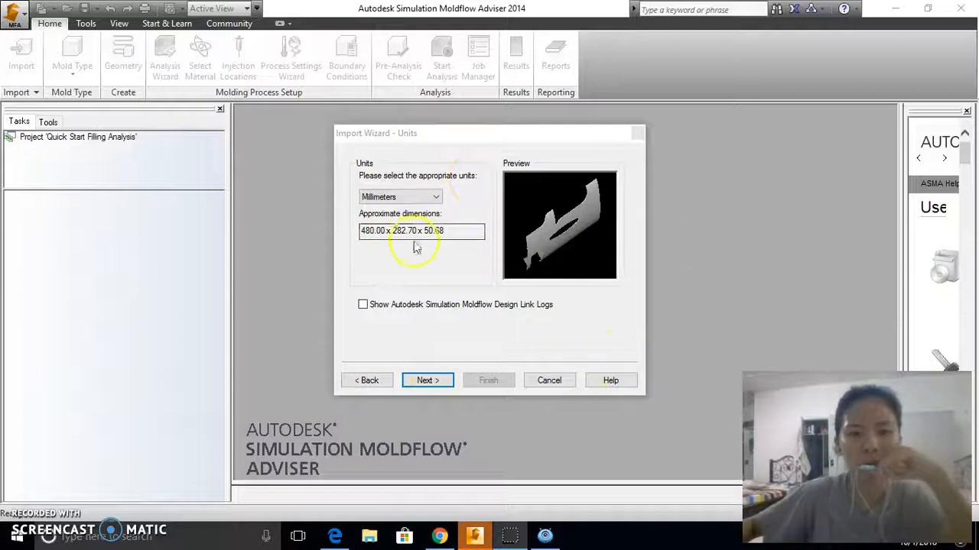
- Finish importing the panel in millimeters with automatic clean up, suitability check and the Standard - Dual Domain analysis type
click(401, 196)
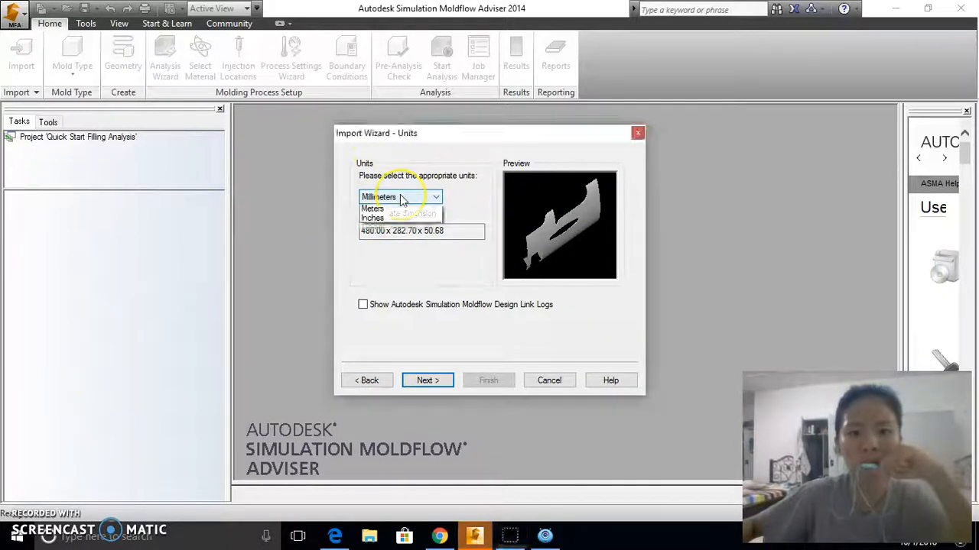
click(394, 209)
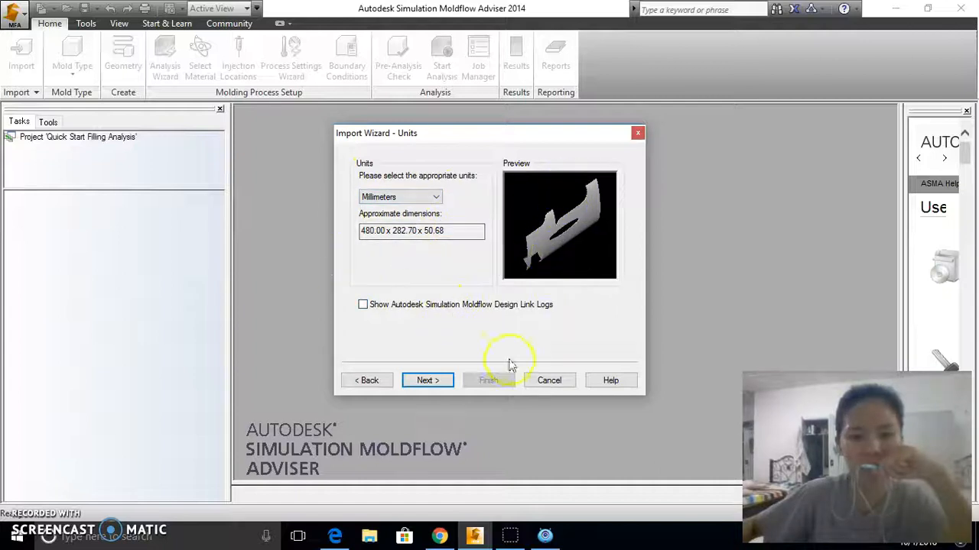
click(430, 382)
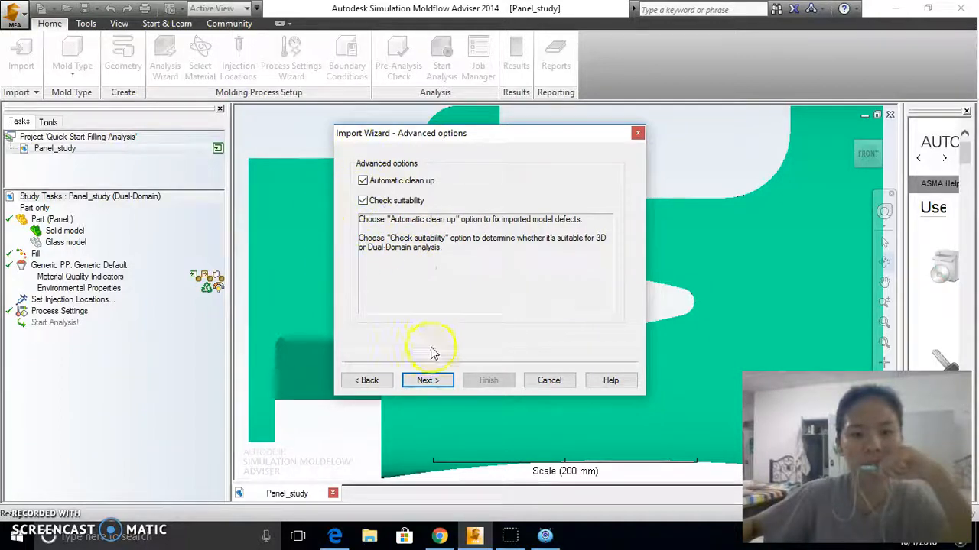
click(425, 380)
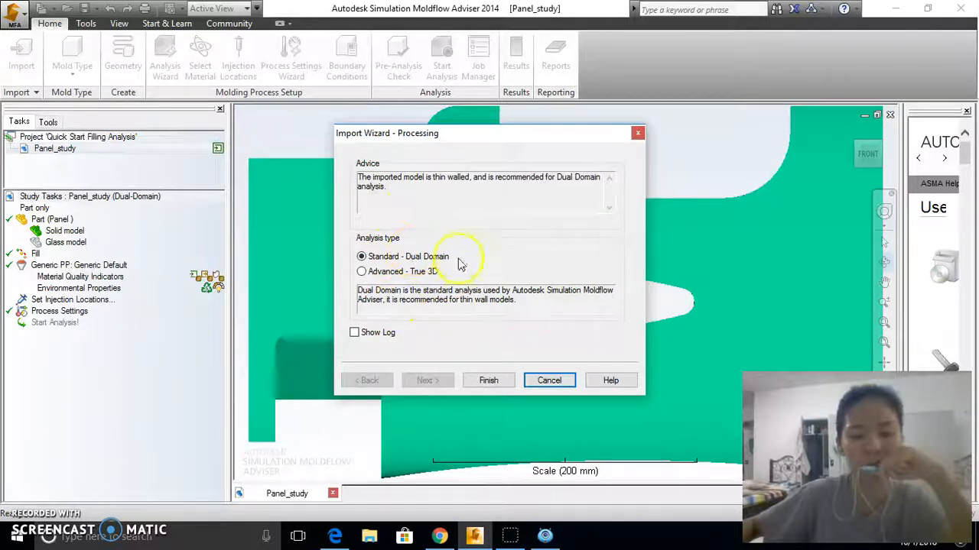
click(494, 384)
- Examine the imported panel's overall shape from the front, underside, end and top
click(568, 361)
mouse_move(568, 360)
mouse_down()
mouse_move(589, 360)
mouse_move(581, 367)
mouse_move(586, 306)
mouse_move(608, 324)
mouse_move(690, 332)
mouse_move(662, 306)
mouse_move(596, 290)
mouse_move(631, 293)
mouse_up()
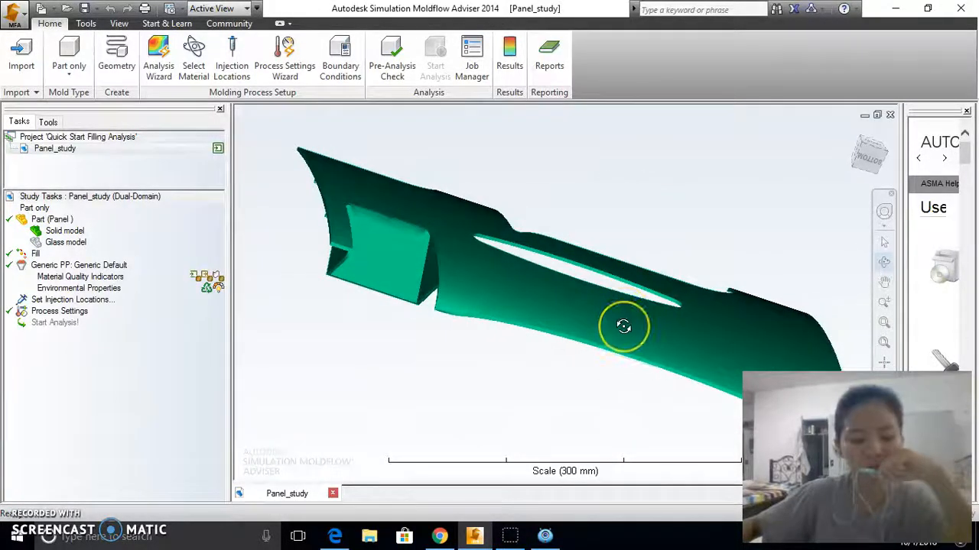
click(534, 277)
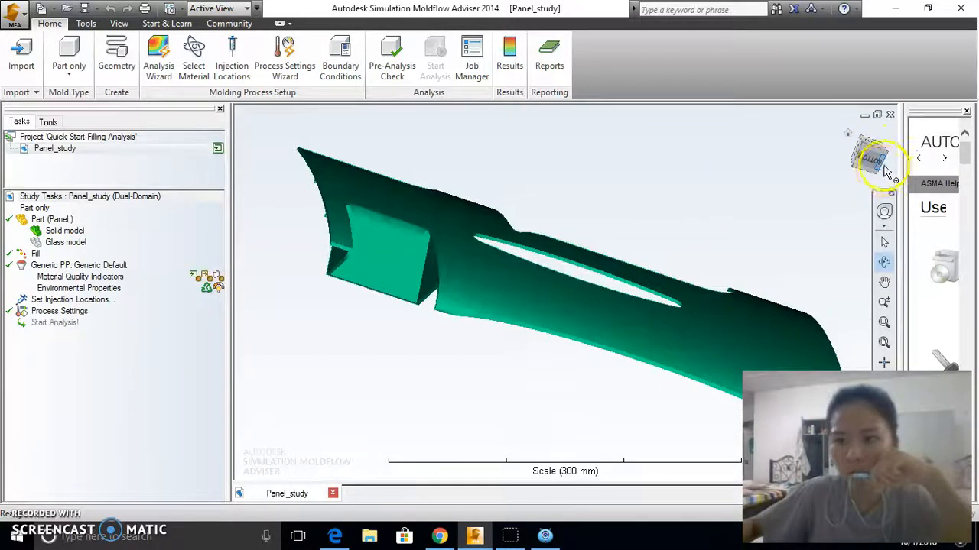
drag(870, 170, 868, 142)
click(865, 137)
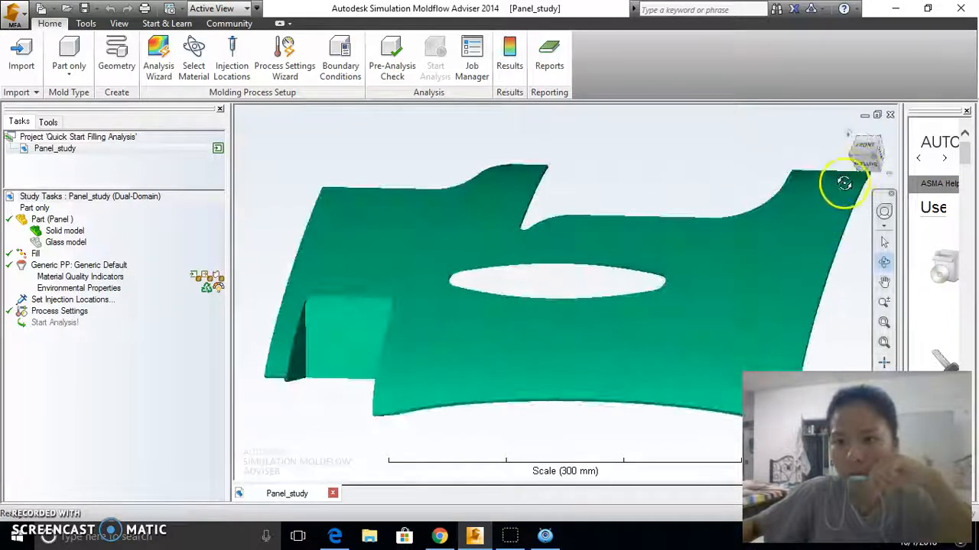
mouse_move(876, 160)
mouse_down()
mouse_move(856, 204)
mouse_move(869, 157)
mouse_move(878, 177)
mouse_up()
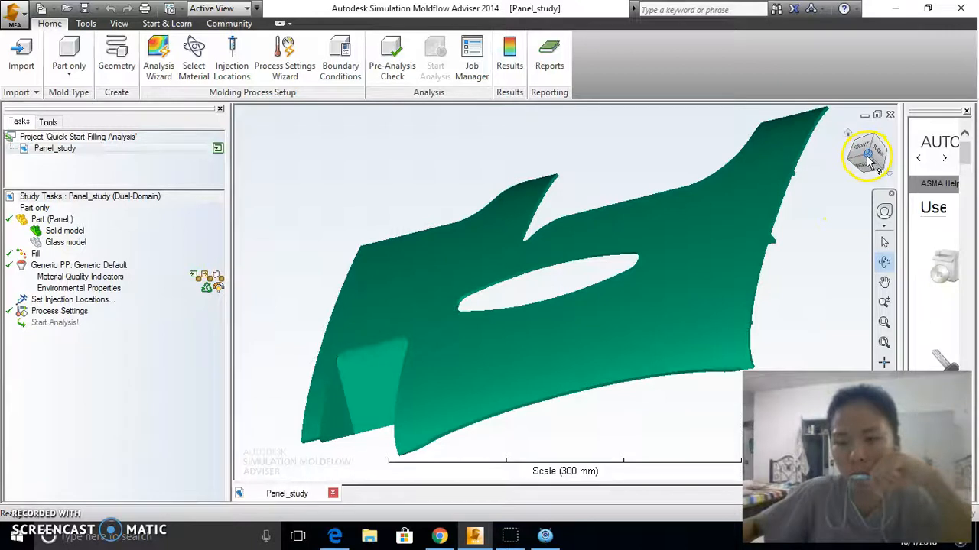
mouse_move(868, 157)
mouse_down()
mouse_move(830, 212)
mouse_move(874, 219)
mouse_move(909, 136)
mouse_move(819, 148)
mouse_move(782, 211)
mouse_move(731, 120)
mouse_move(647, 145)
mouse_move(791, 236)
mouse_move(673, 166)
mouse_move(631, 223)
mouse_move(577, 221)
mouse_move(973, 145)
mouse_up()
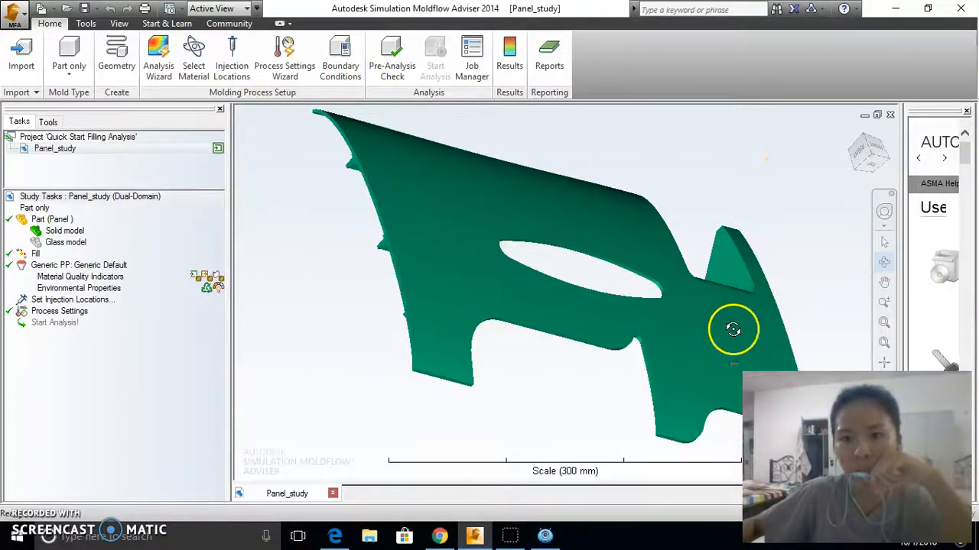
mouse_move(832, 219)
mouse_down()
mouse_move(828, 145)
mouse_move(625, 184)
mouse_move(791, 264)
mouse_move(910, 271)
mouse_move(421, 284)
mouse_move(630, 331)
mouse_move(552, 163)
mouse_move(815, 306)
mouse_move(604, 360)
mouse_move(655, 263)
mouse_move(607, 283)
mouse_move(517, 280)
mouse_move(537, 339)
mouse_move(570, 330)
mouse_up()
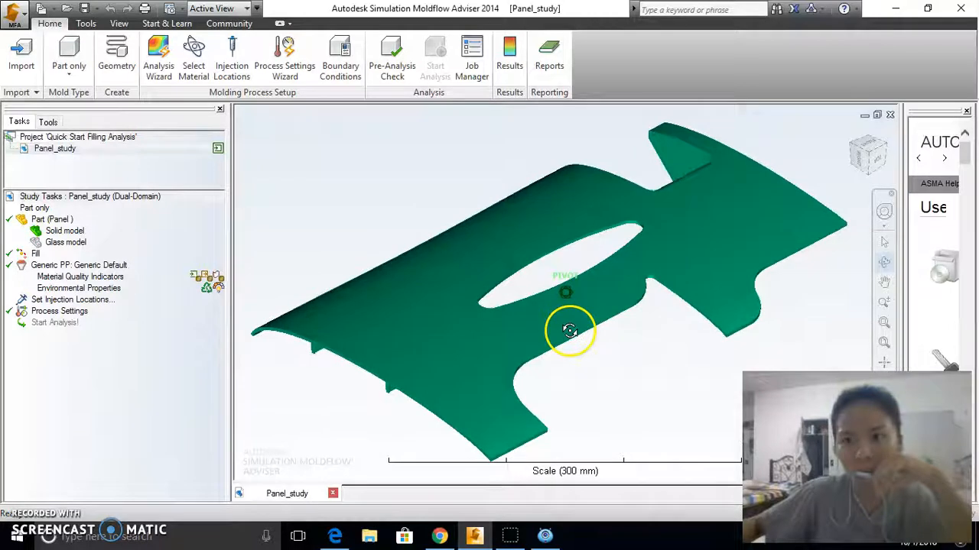
click(868, 157)
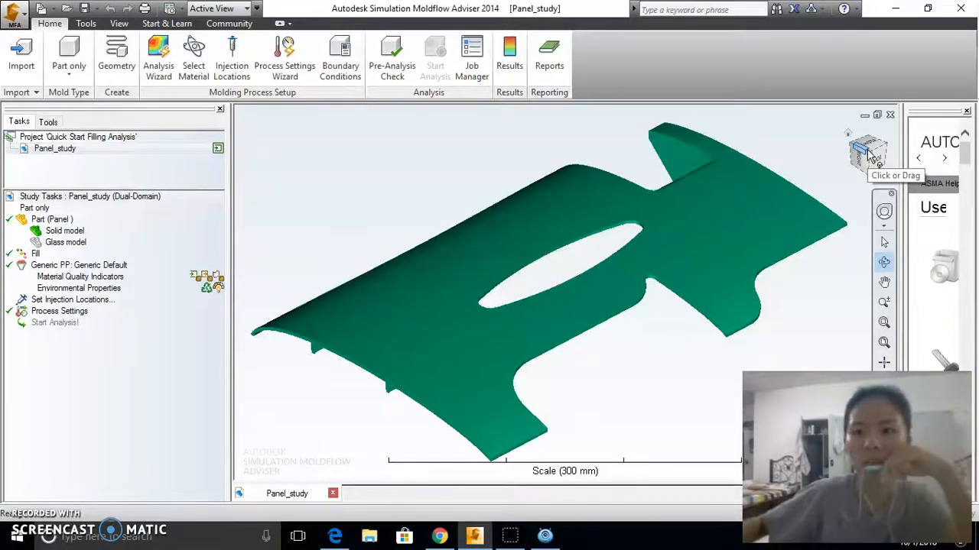
click(867, 156)
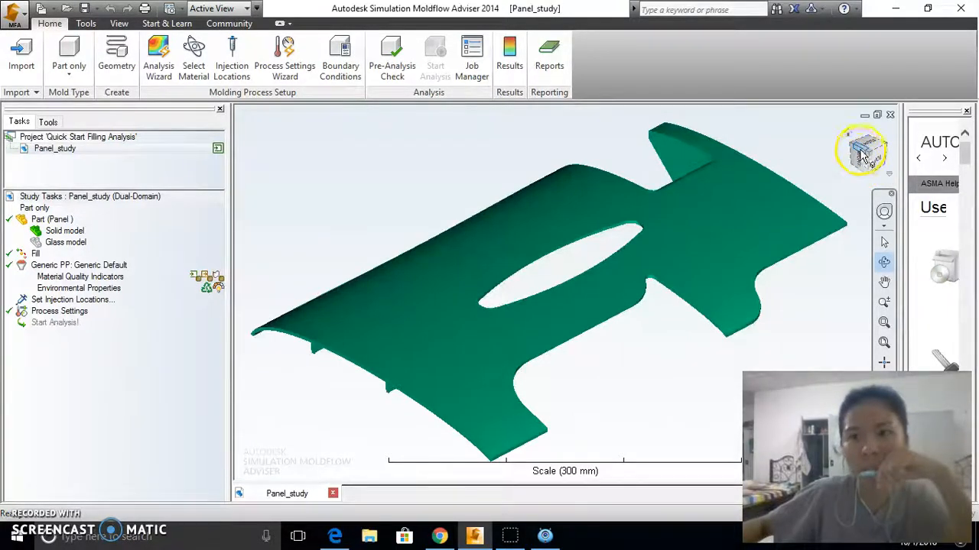
- Inspect the clips beneath the panel's short end edge up close
mouse_move(410, 388)
mouse_down()
mouse_move(446, 352)
mouse_move(360, 343)
mouse_up()
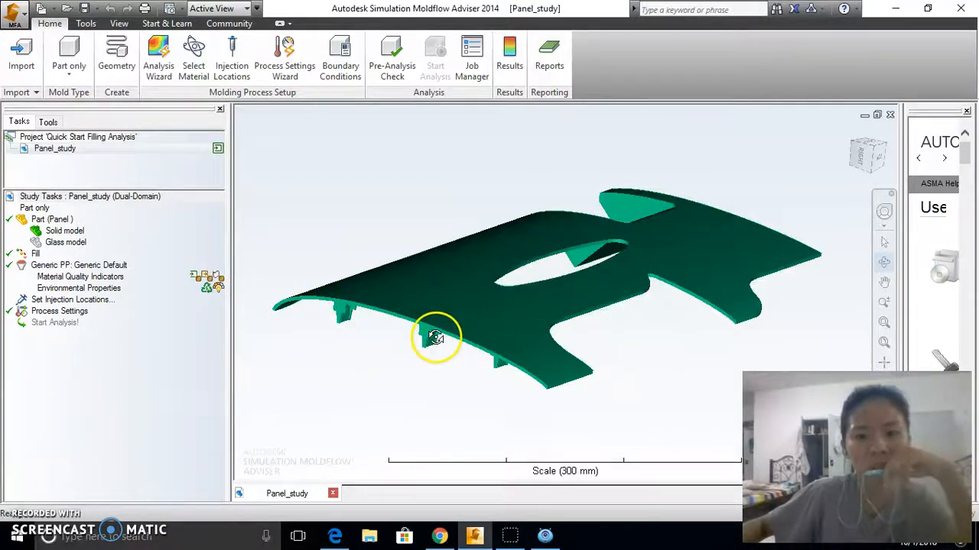
mouse_move(515, 279)
mouse_down()
mouse_move(524, 299)
mouse_move(518, 277)
mouse_up()
click(885, 243)
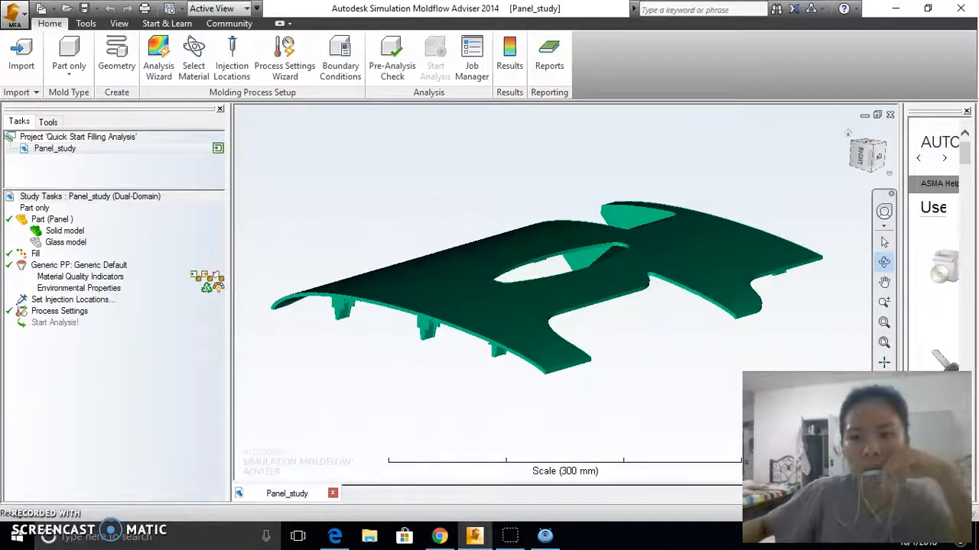
click(884, 242)
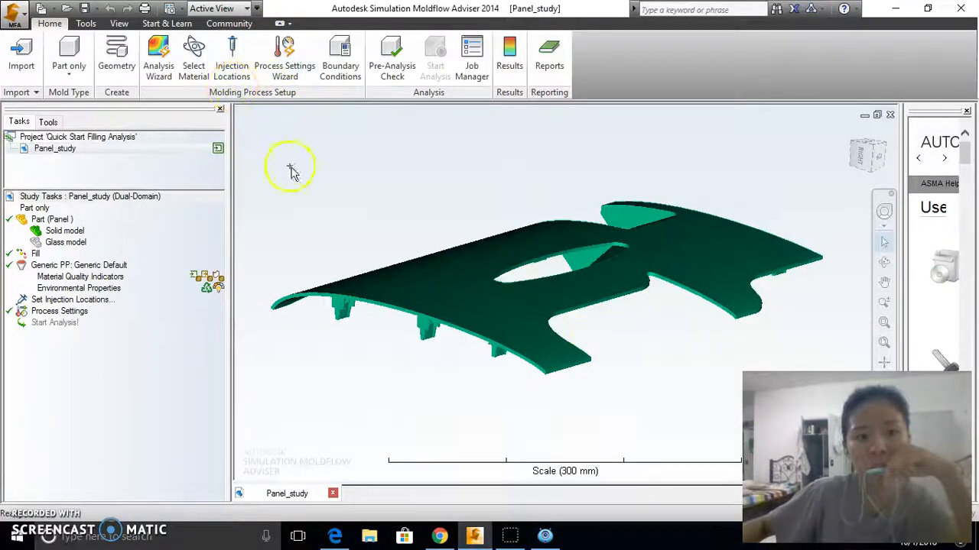
click(887, 263)
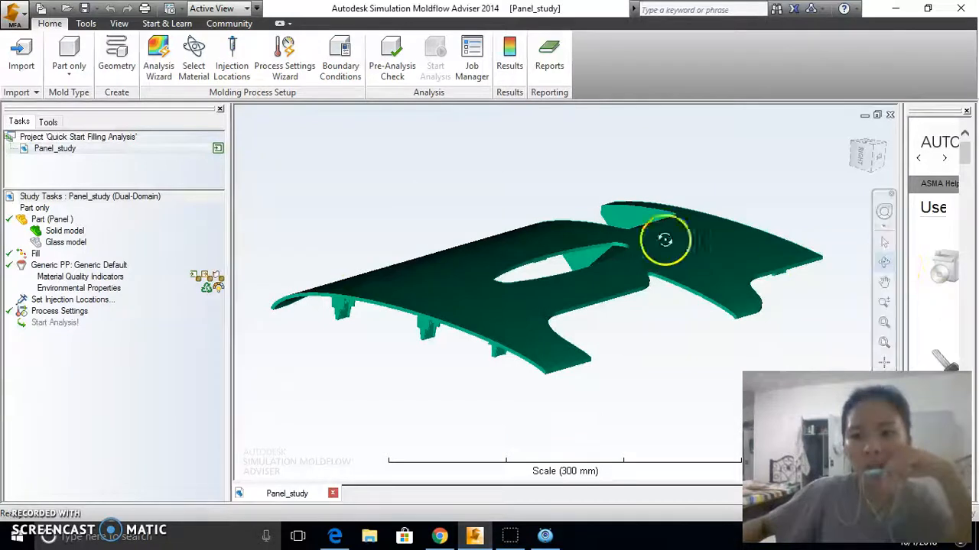
mouse_move(637, 201)
mouse_down()
mouse_move(651, 209)
mouse_move(627, 196)
mouse_move(634, 217)
mouse_move(639, 208)
mouse_move(613, 238)
mouse_move(561, 219)
mouse_move(572, 332)
mouse_move(552, 356)
mouse_move(528, 304)
mouse_move(603, 290)
mouse_move(653, 321)
mouse_move(619, 402)
mouse_move(419, 289)
mouse_move(363, 319)
mouse_move(530, 408)
mouse_move(494, 384)
mouse_move(504, 401)
mouse_up()
click(884, 283)
drag(550, 319, 444, 299)
click(884, 302)
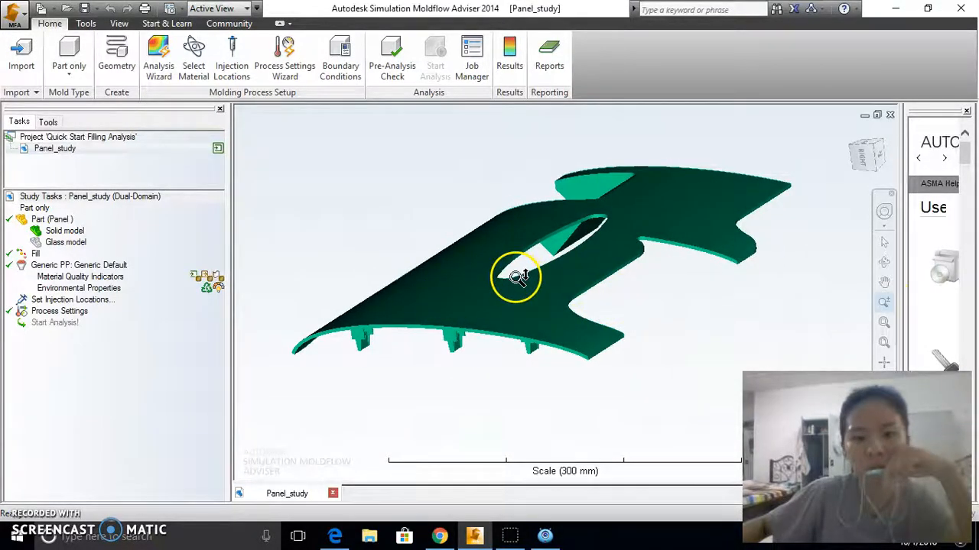
drag(516, 277, 564, 240)
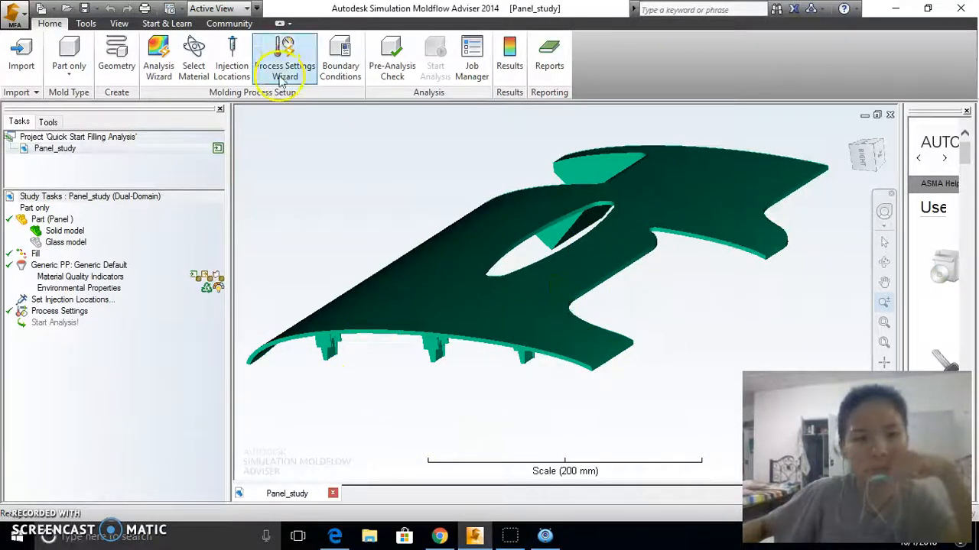
- Place one injection location on the clip nearest the curved corner, beneath the panel's short end edge
click(886, 250)
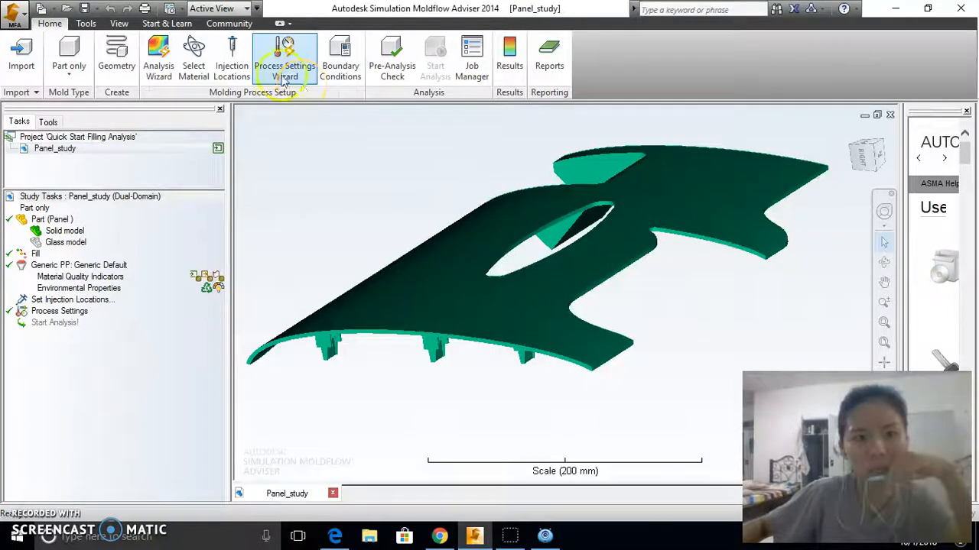
click(233, 60)
scroll(312, 360, down, 1)
scroll(312, 360, up, 3)
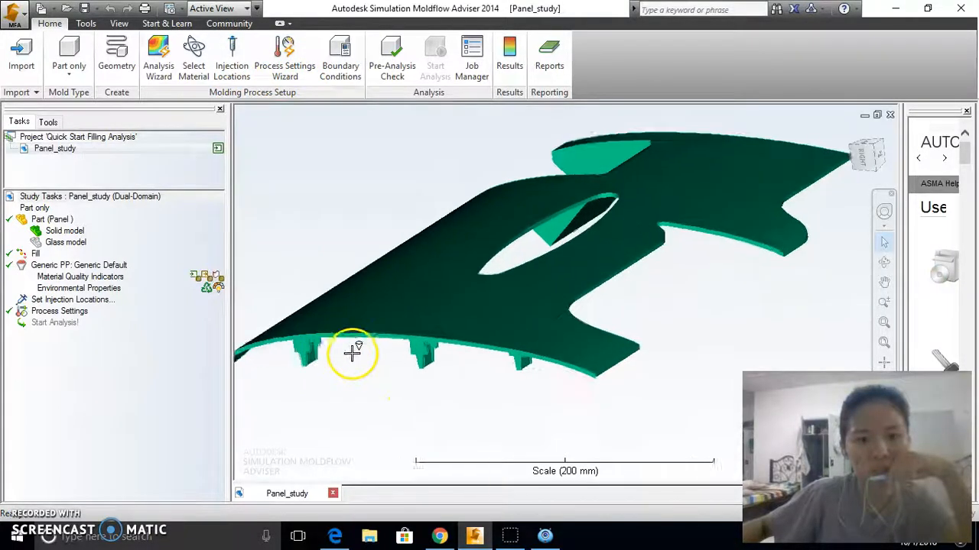
scroll(340, 349, down, 2)
scroll(290, 356, up, 1)
scroll(274, 360, down, 1)
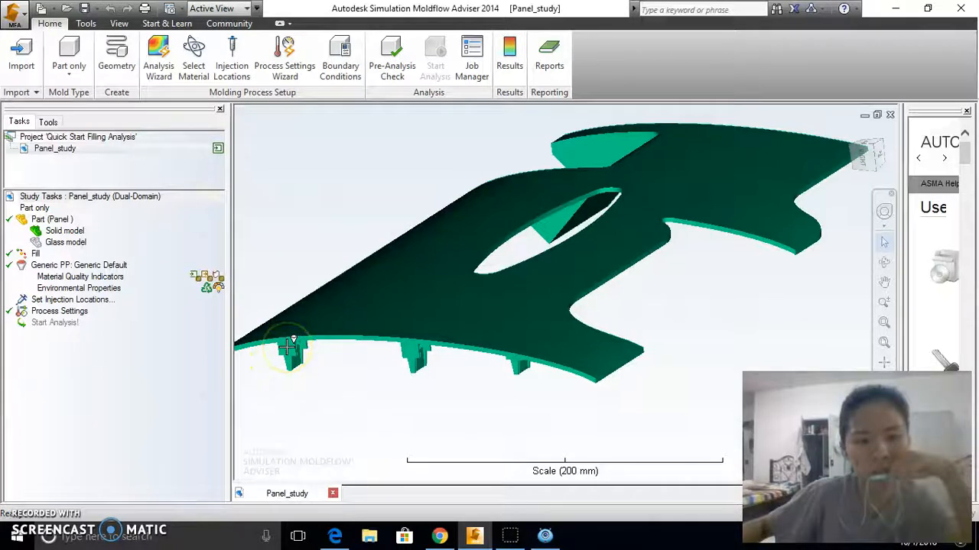
click(287, 347)
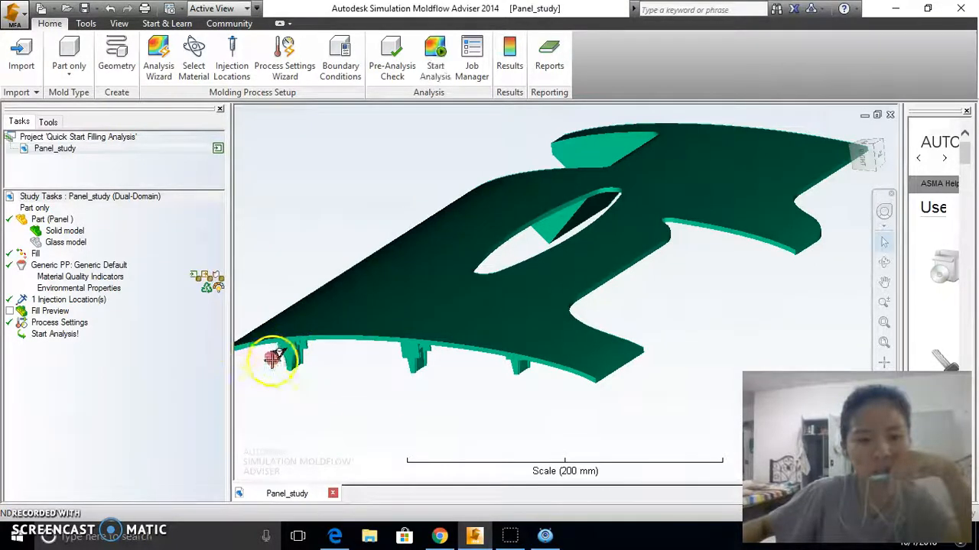
- Set the injection location's coordinates to X 480, Y 125 and Z 27 mm, moving it between the first two clips
scroll(268, 364, down, 1)
click(883, 283)
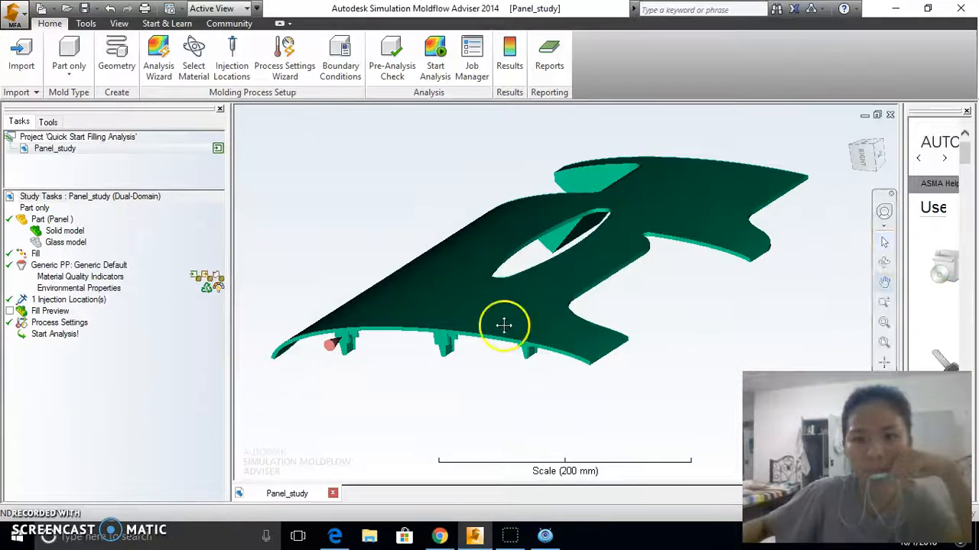
drag(349, 358, 500, 284)
scroll(419, 350, up, 1)
scroll(419, 349, down, 1)
scroll(482, 286, up, 4)
drag(444, 246, 482, 291)
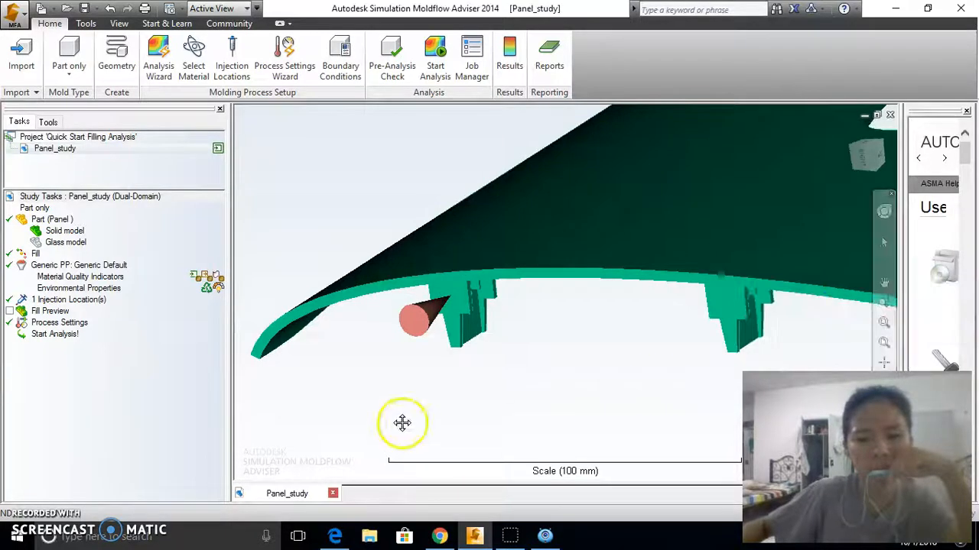
click(422, 325)
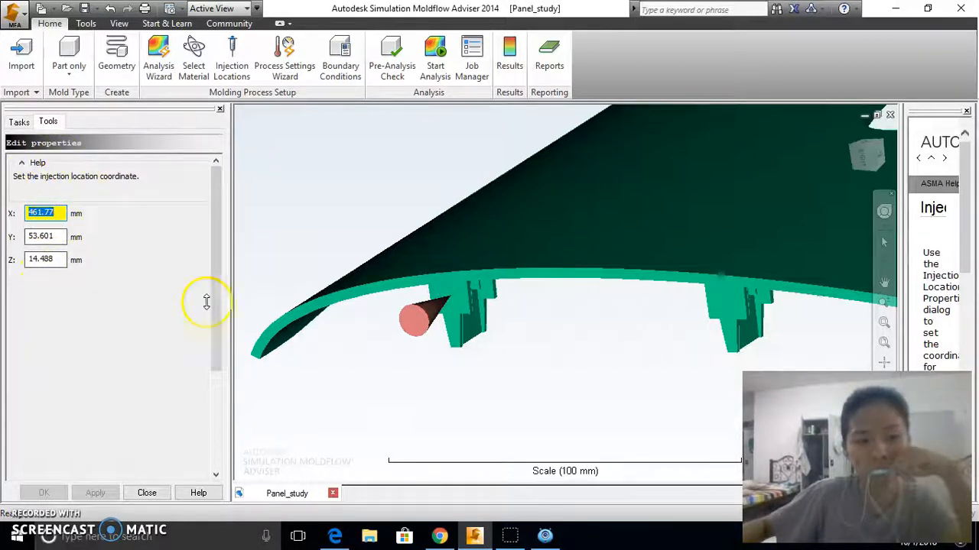
key(BackSpace)
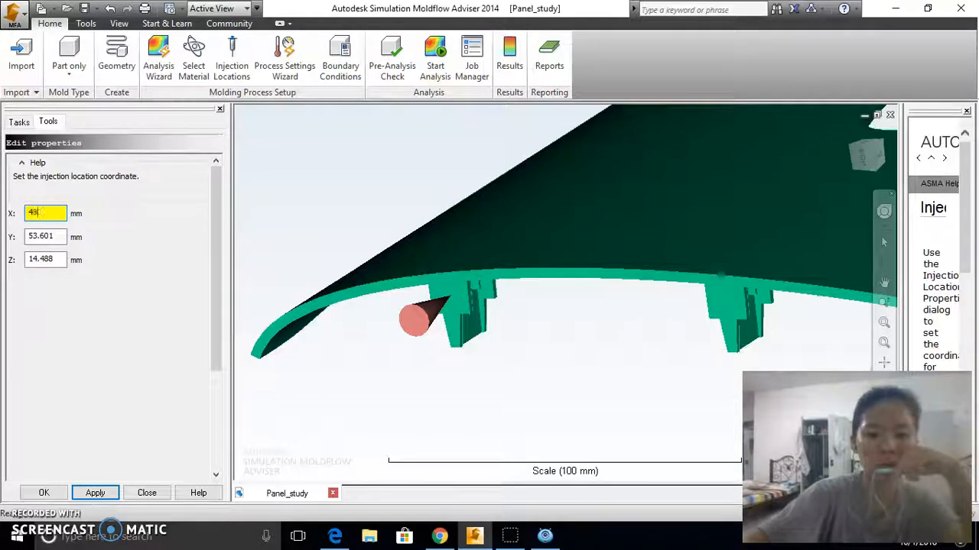
key(Tab)
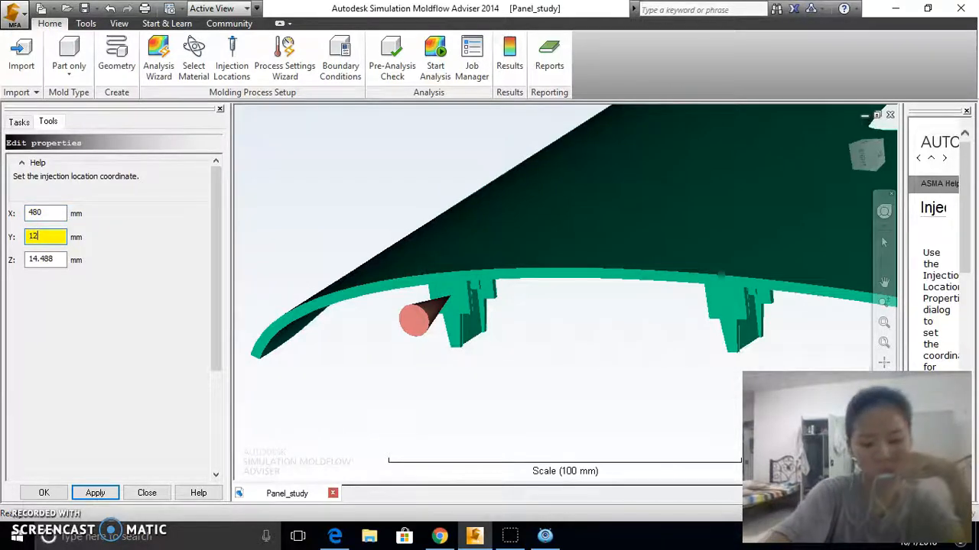
key(Tab)
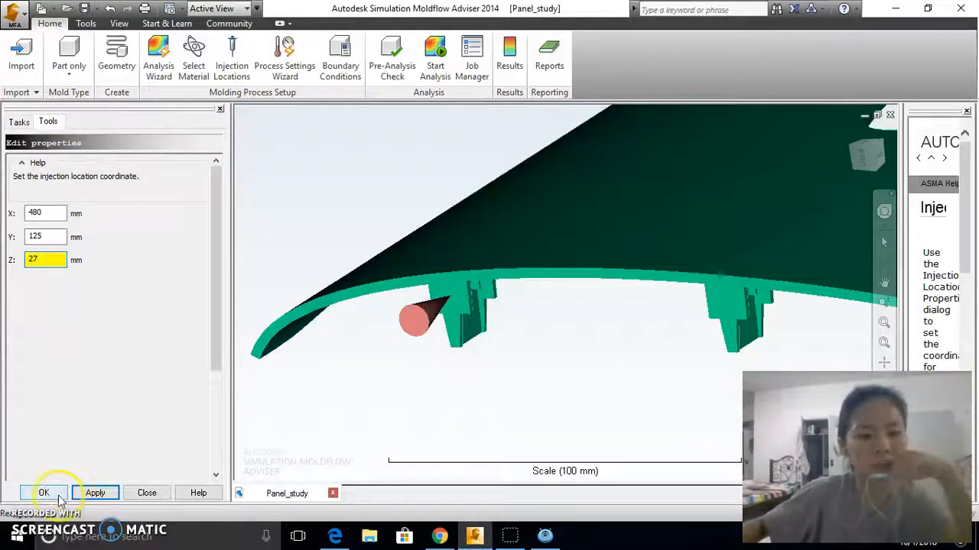
click(109, 493)
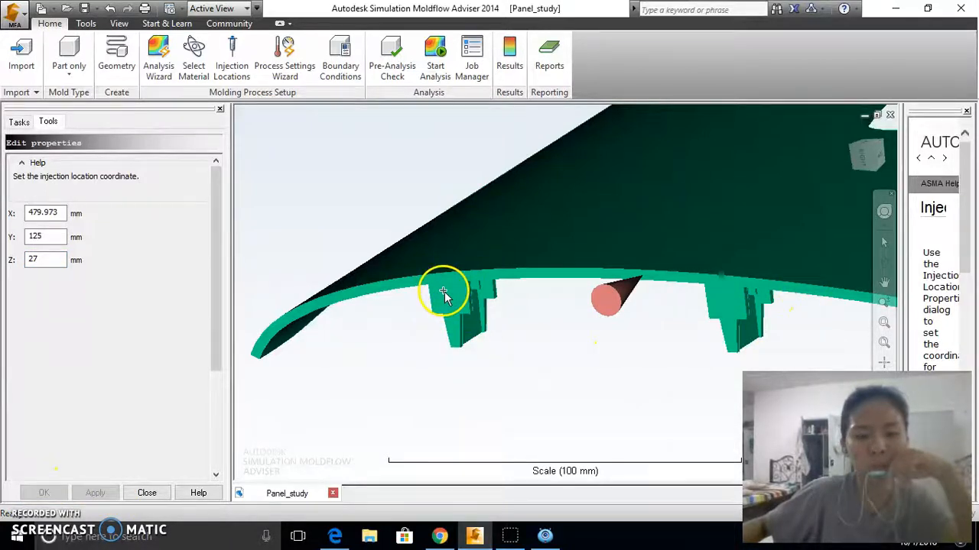
scroll(738, 288, up, 1)
scroll(739, 290, down, 3)
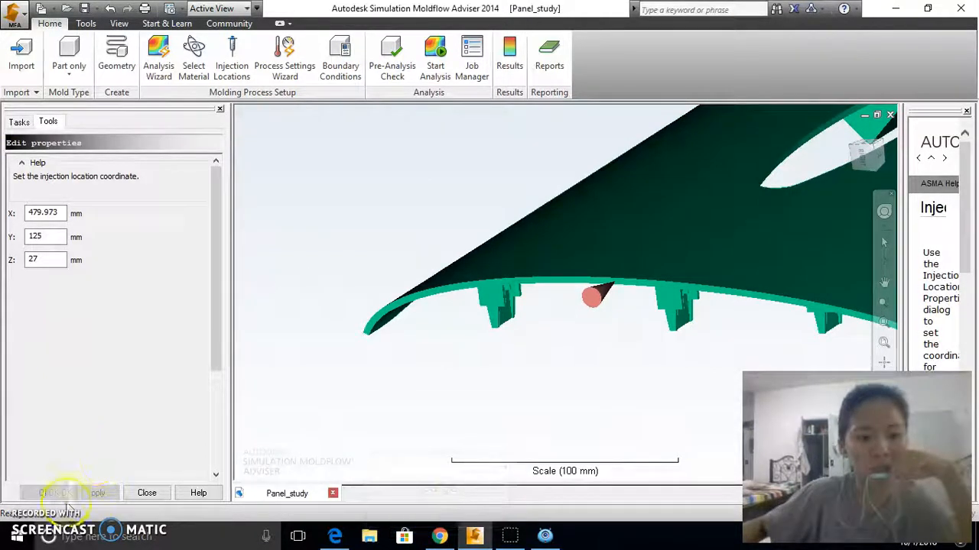
click(163, 495)
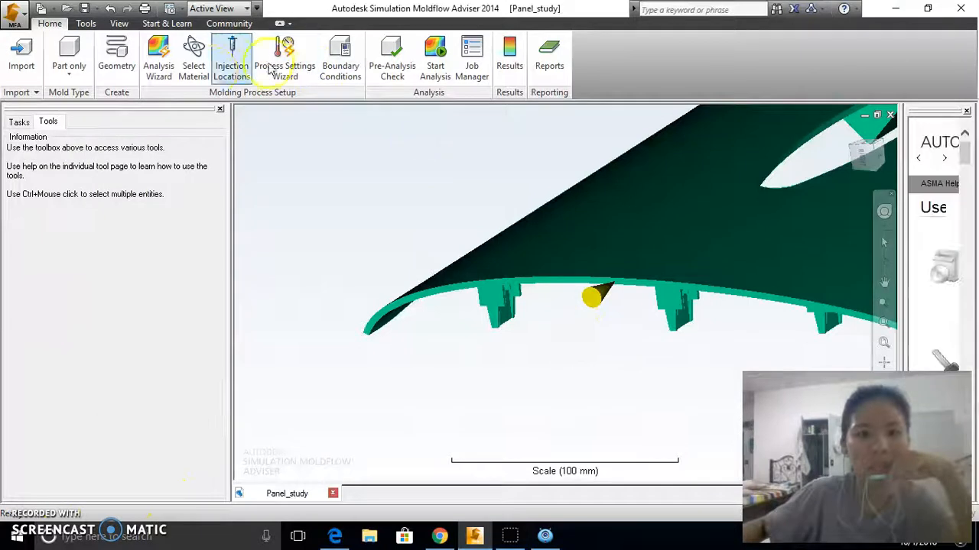
- Choose Styron EUR as the material manufacturer and MAGNUM 3416 SC as the trade name for the panel
click(198, 75)
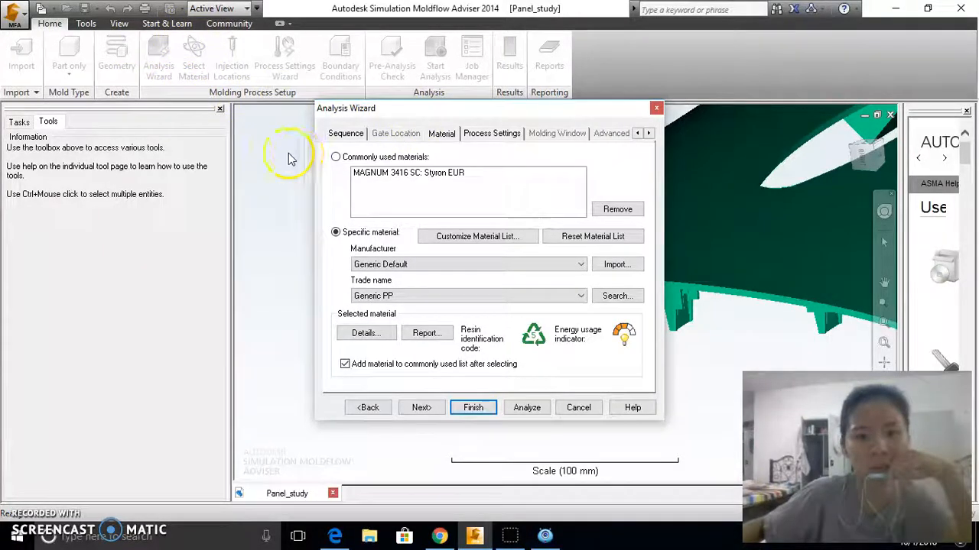
click(431, 264)
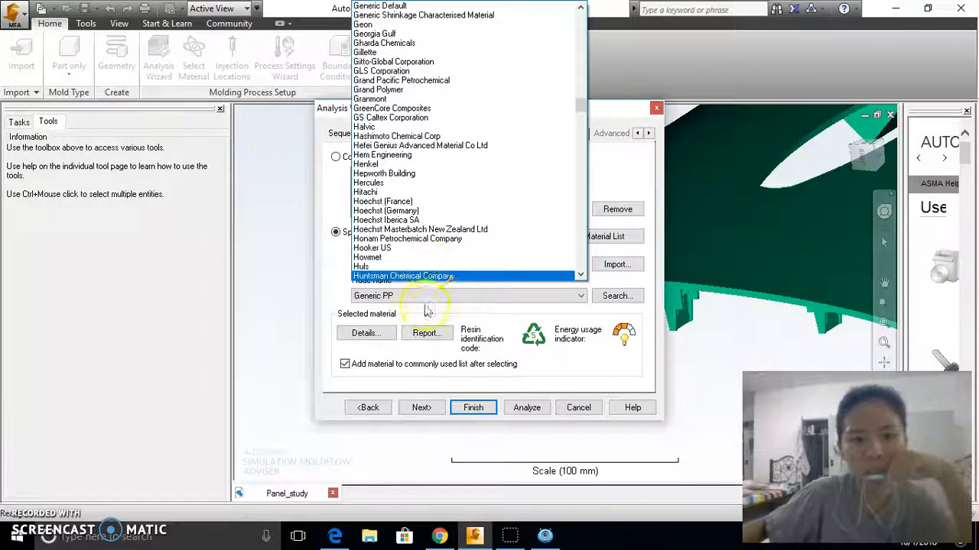
scroll(459, 207, down, 20)
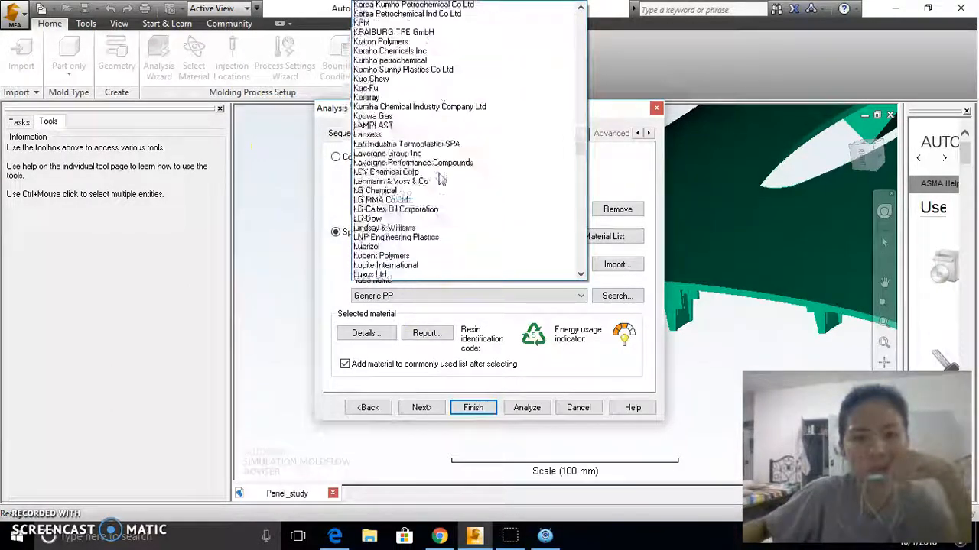
scroll(440, 178, down, 20)
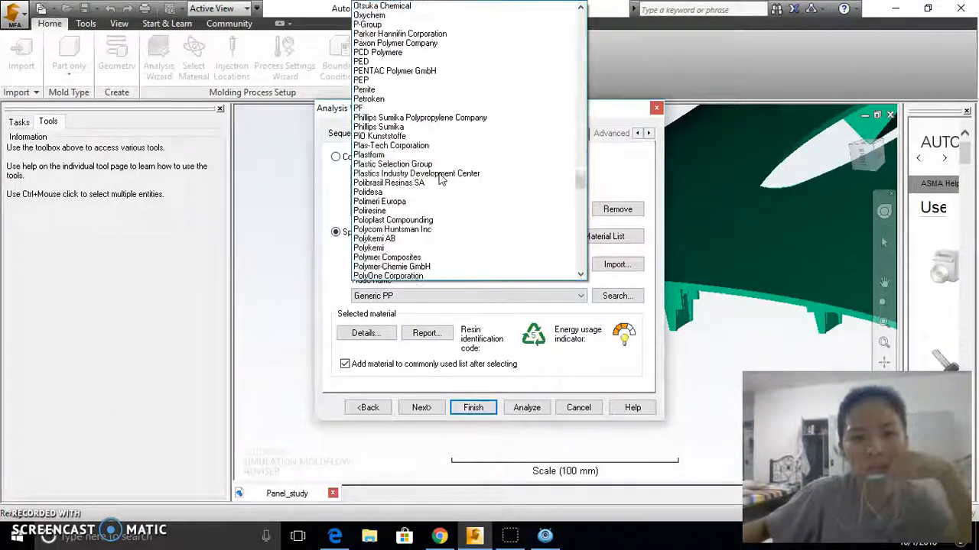
scroll(439, 178, down, 15)
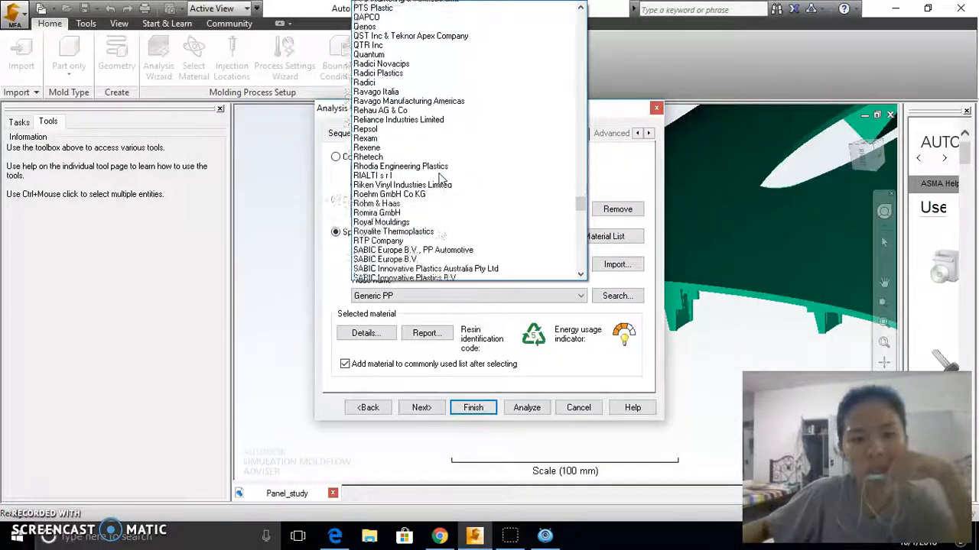
scroll(439, 178, down, 20)
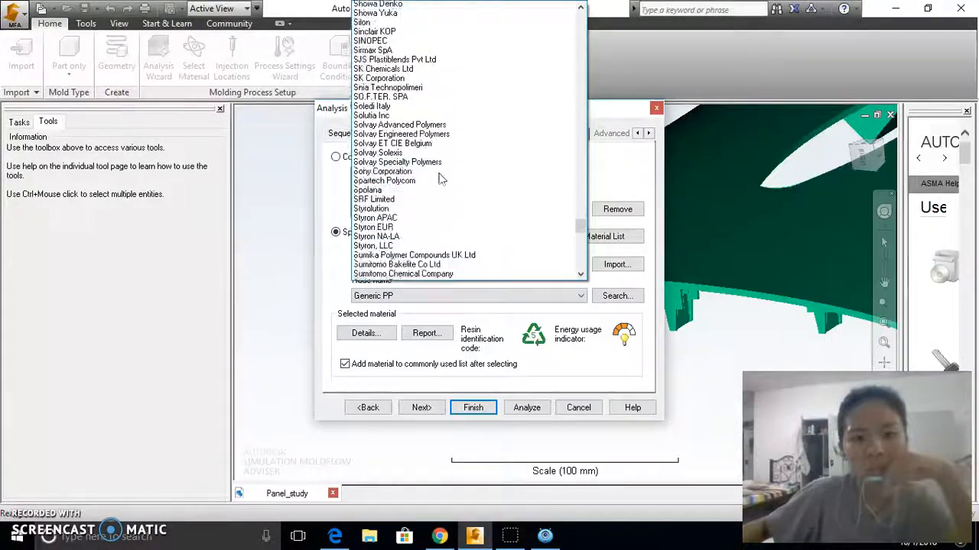
click(375, 34)
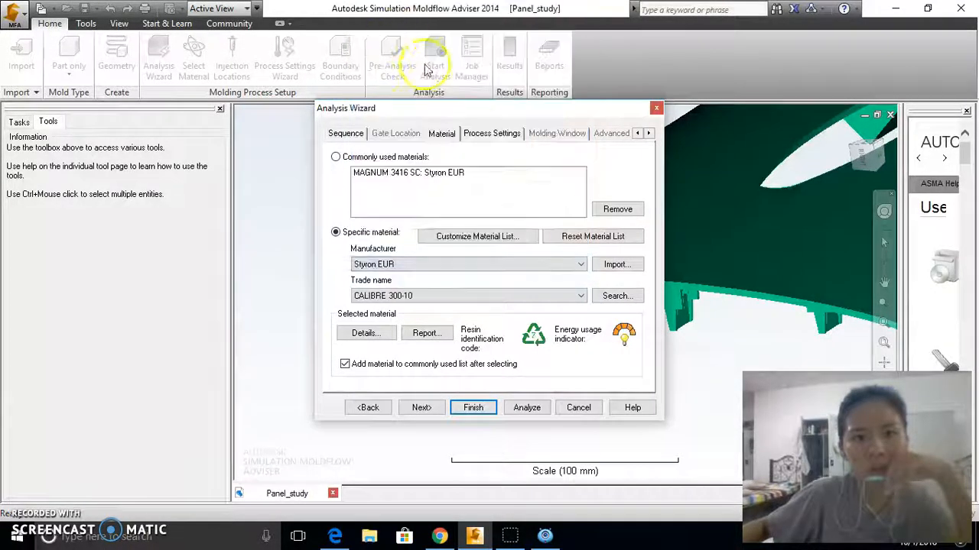
click(428, 297)
scroll(426, 195, down, 10)
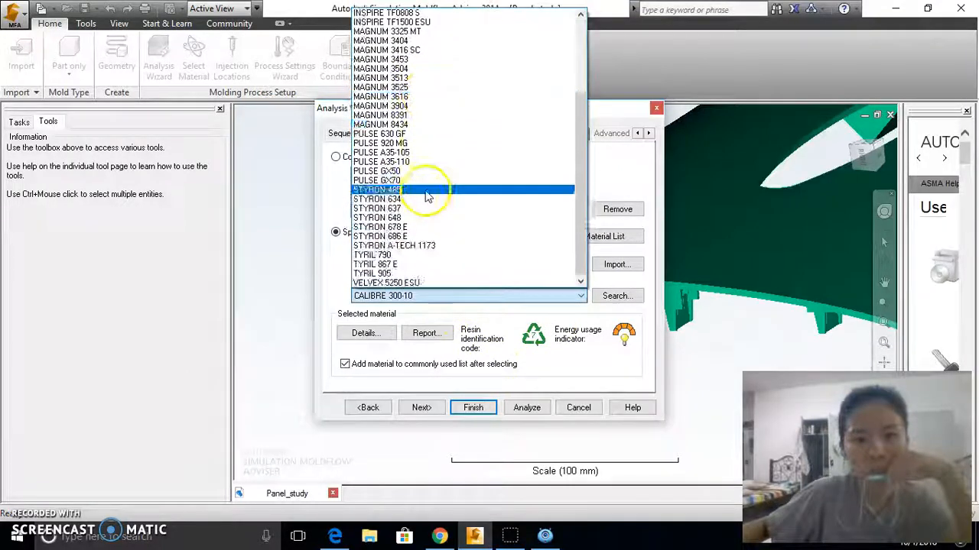
click(444, 51)
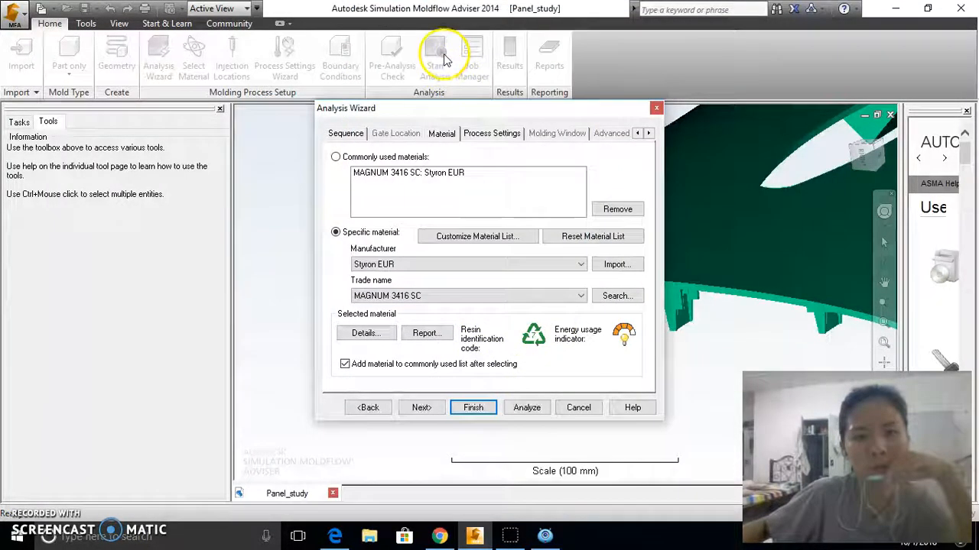
- Accept the default process settings, with automatic switch-over and automatic injection time, and finish the Analysis Wizard
click(425, 408)
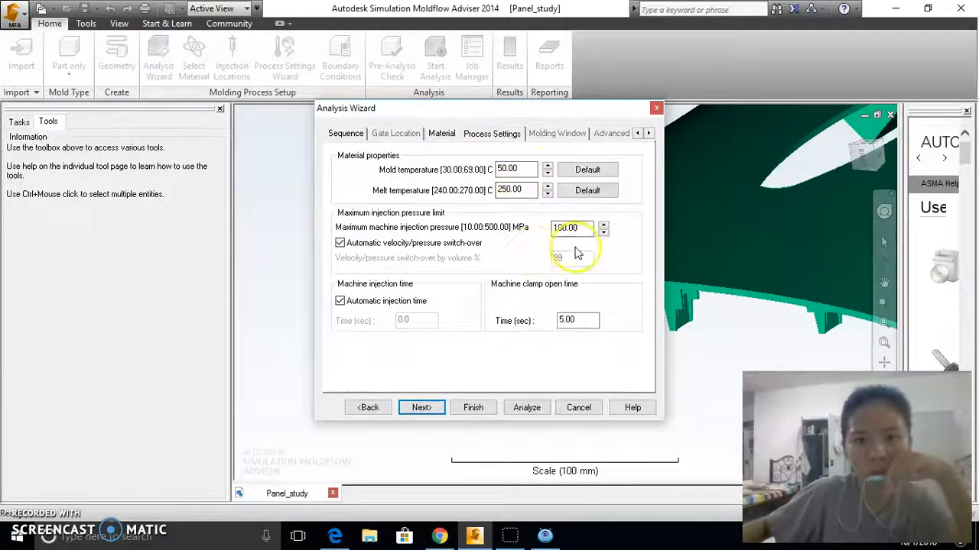
click(442, 413)
click(466, 410)
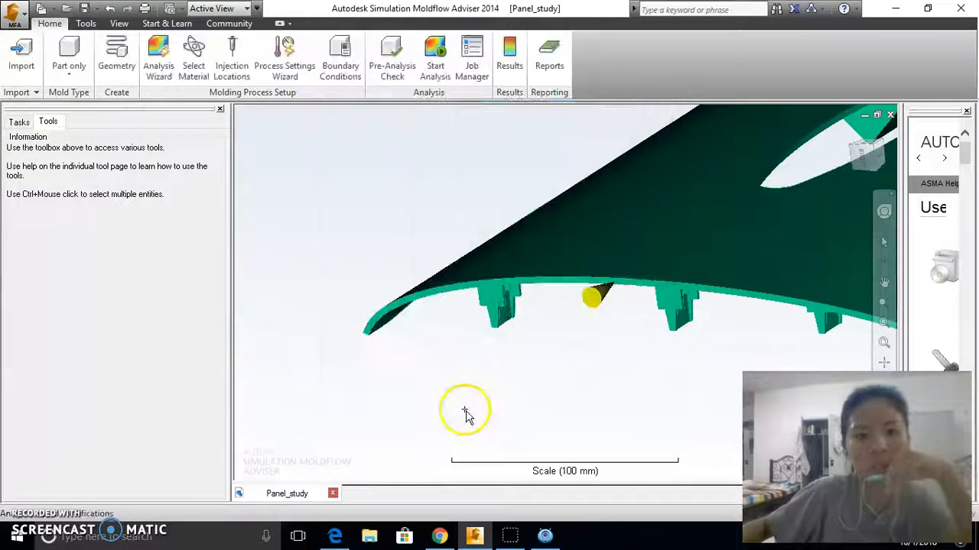
- Run the filling analysis on the panel, keeping the whole part in view to watch the plastic flow, and acknowledge its completion
scroll(640, 312, down, 2)
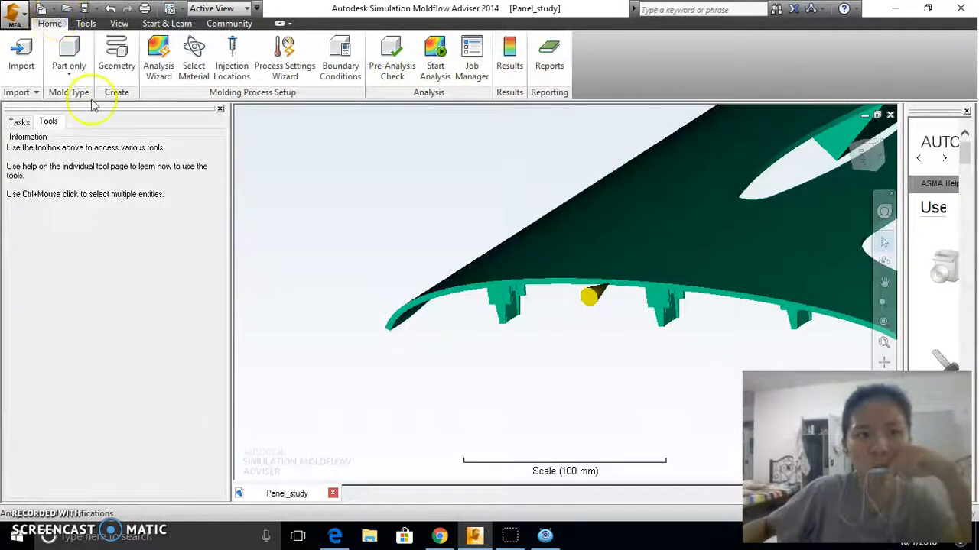
click(438, 64)
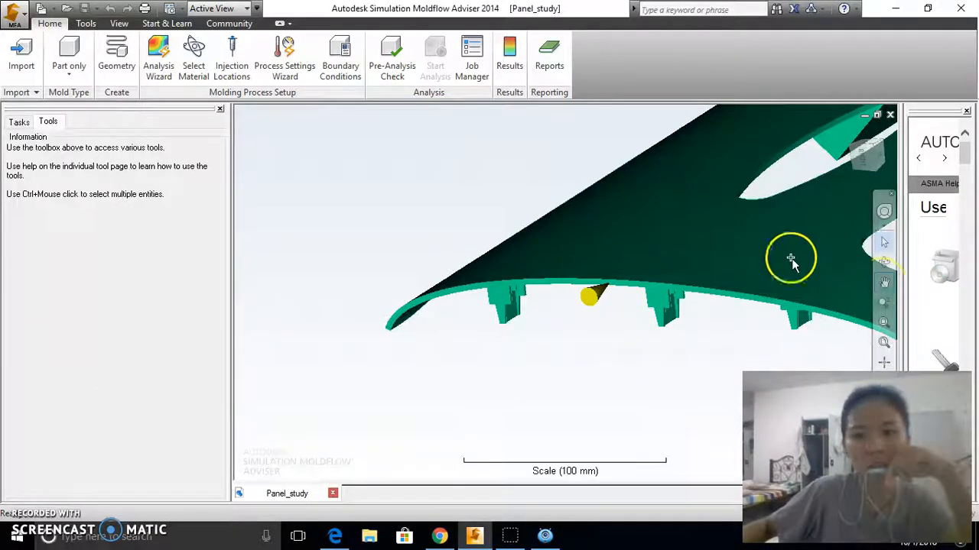
click(884, 283)
drag(839, 269, 680, 315)
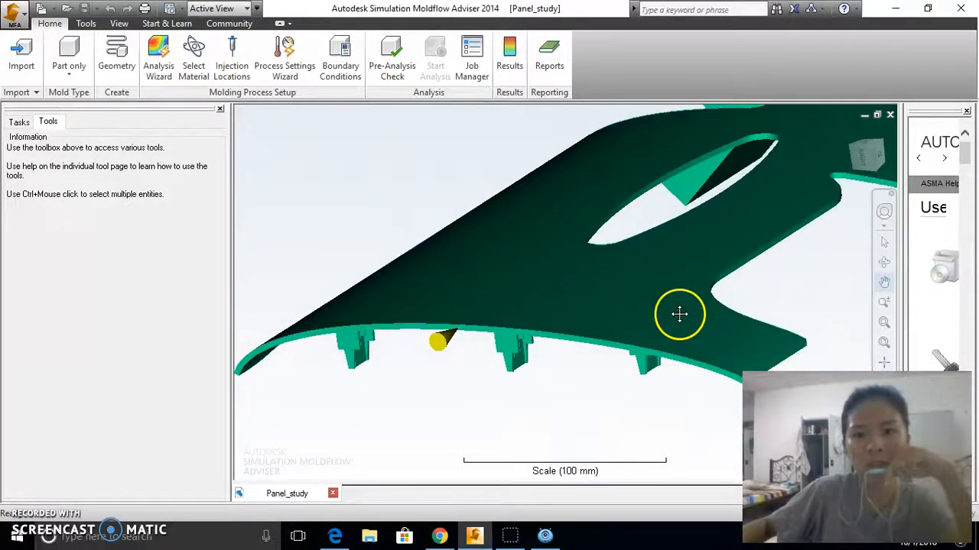
scroll(672, 304, down, 4)
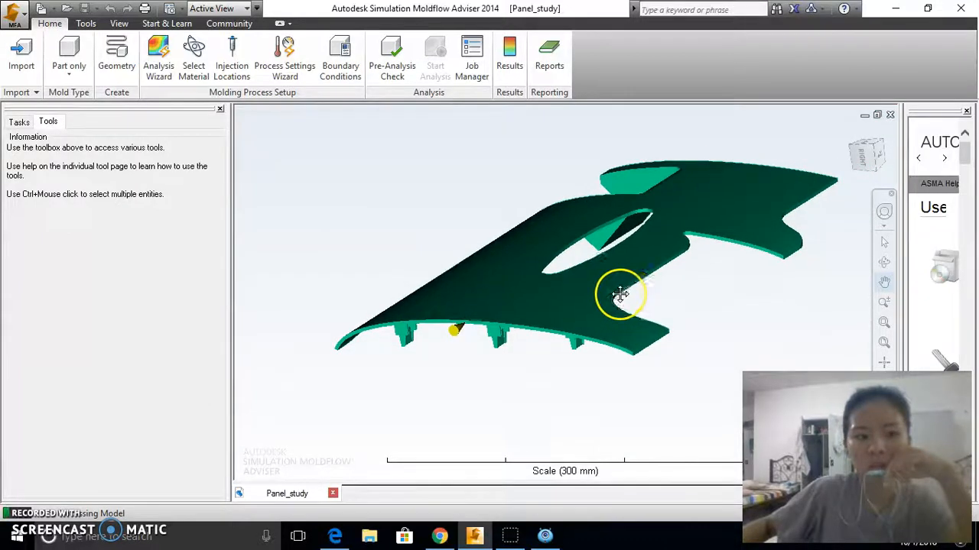
scroll(623, 295, up, 1)
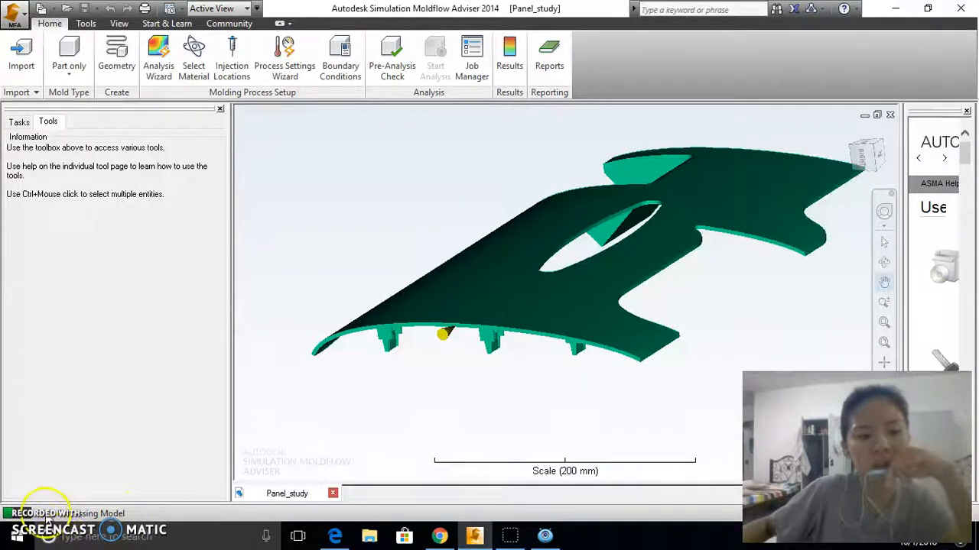
click(884, 263)
drag(686, 317, 657, 351)
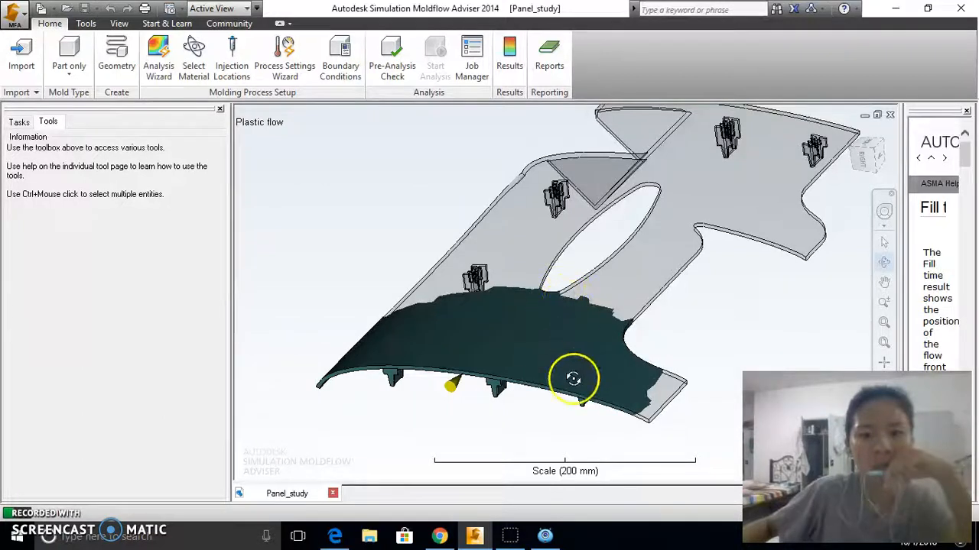
click(884, 281)
drag(727, 225, 713, 246)
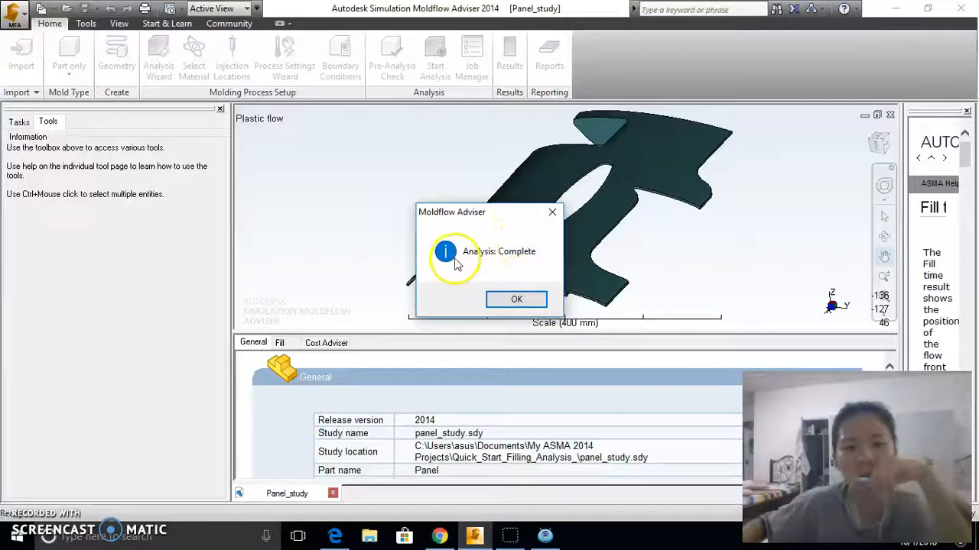
click(515, 298)
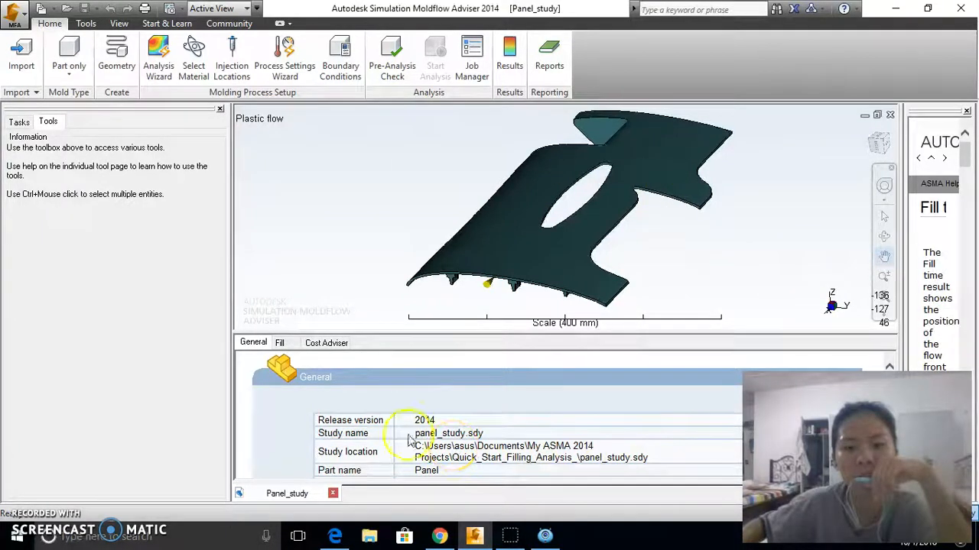
- Review the General analysis summary, from the study and material details through the process settings to the model warnings
scroll(520, 441, down, 3)
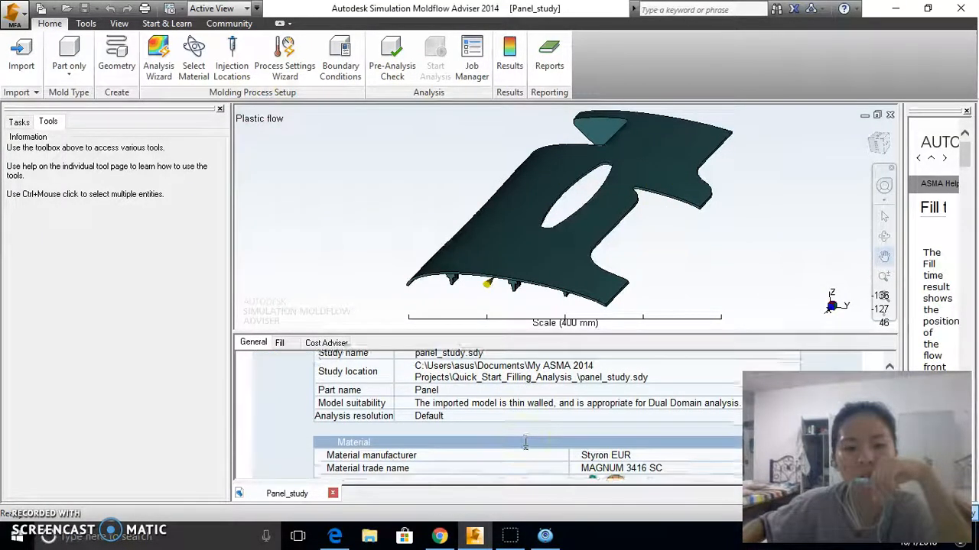
scroll(523, 443, down, 5)
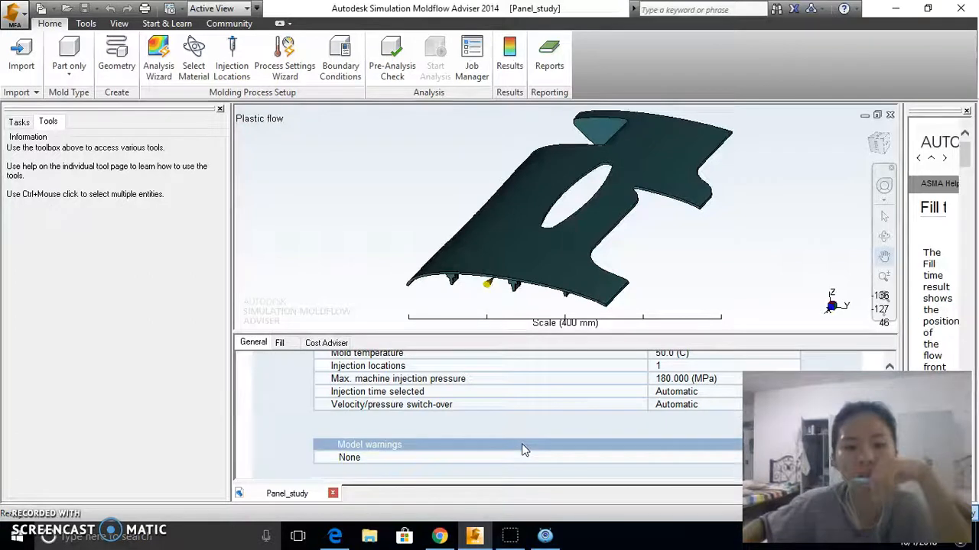
scroll(521, 444, up, 10)
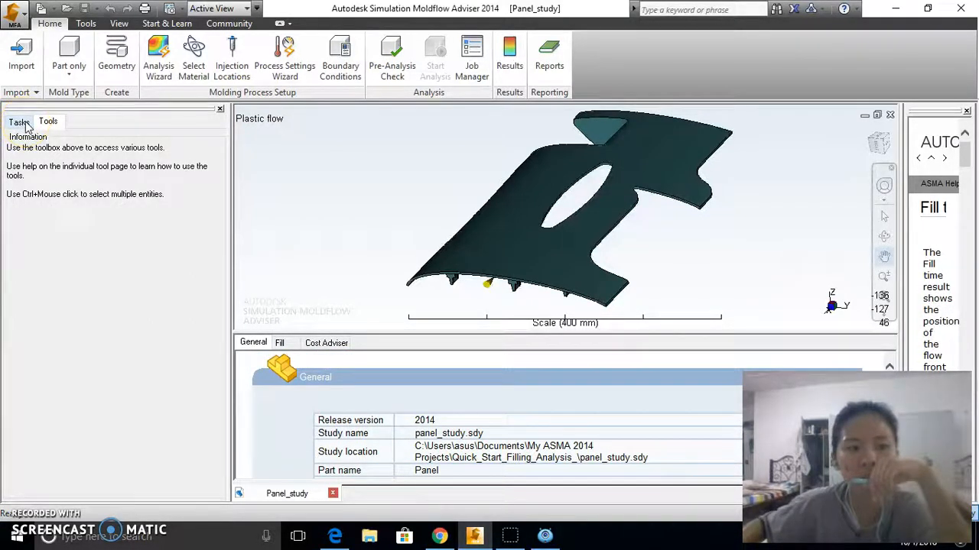
- Hide the analysis summary and display the Fill time result on the panel in place of Plastic flow
click(19, 122)
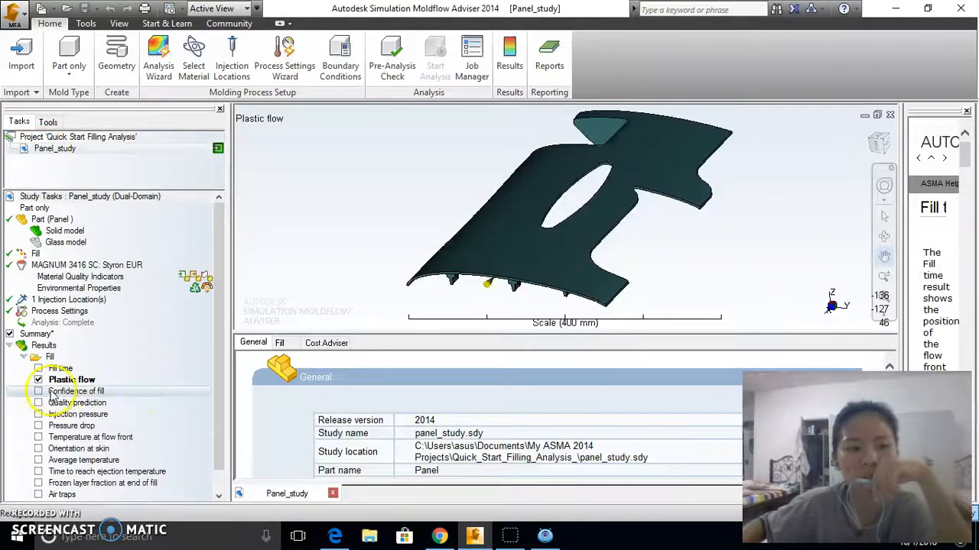
click(36, 334)
click(38, 334)
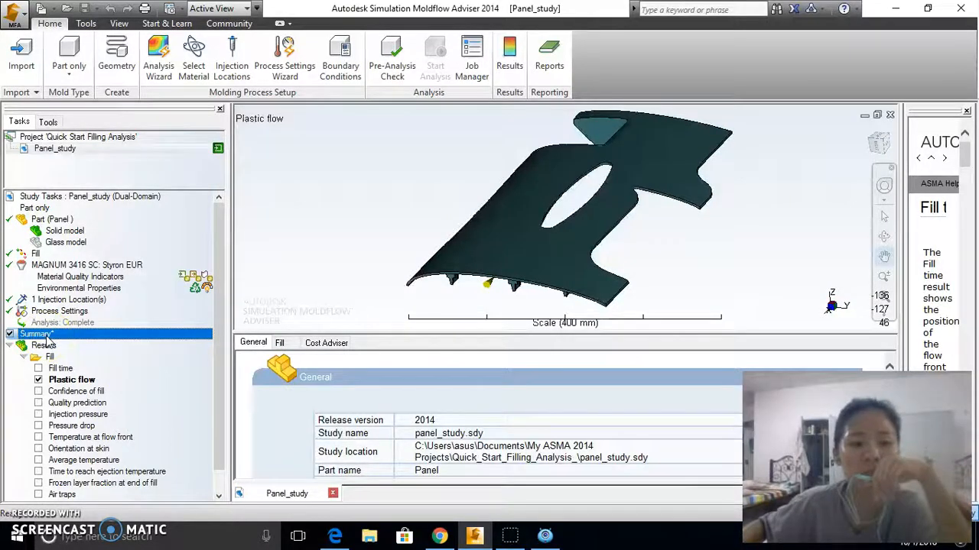
click(43, 336)
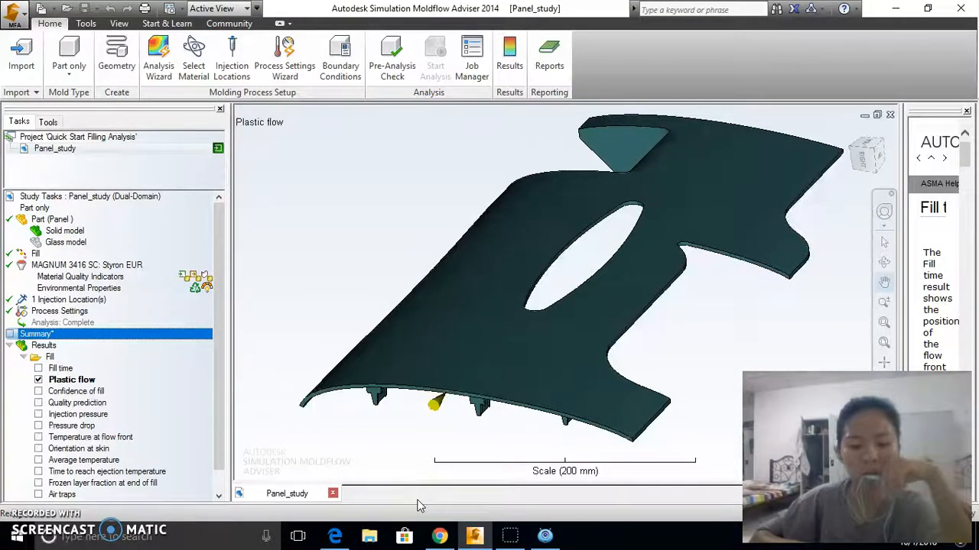
click(38, 369)
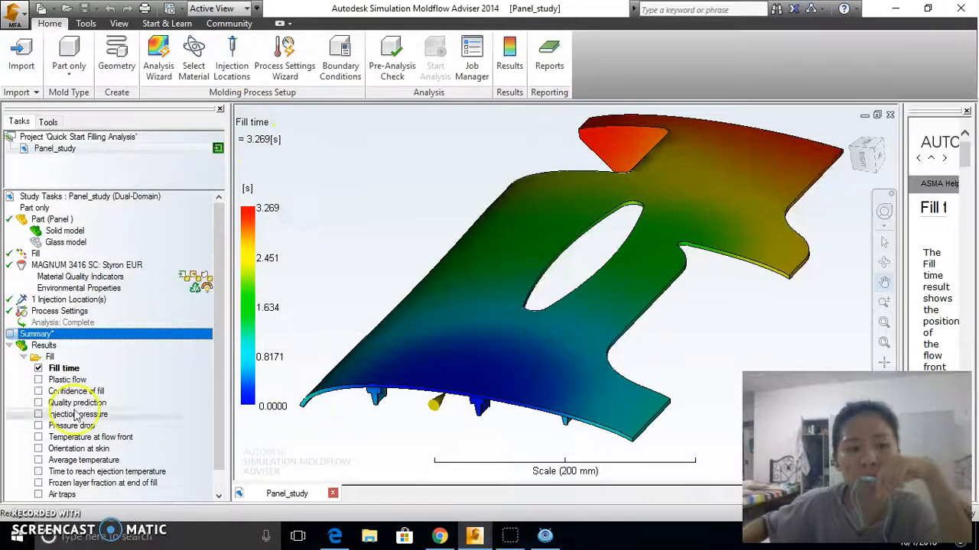
- Display the Injection pressure result on the panel, and rename the study as Panel End Gate
click(38, 415)
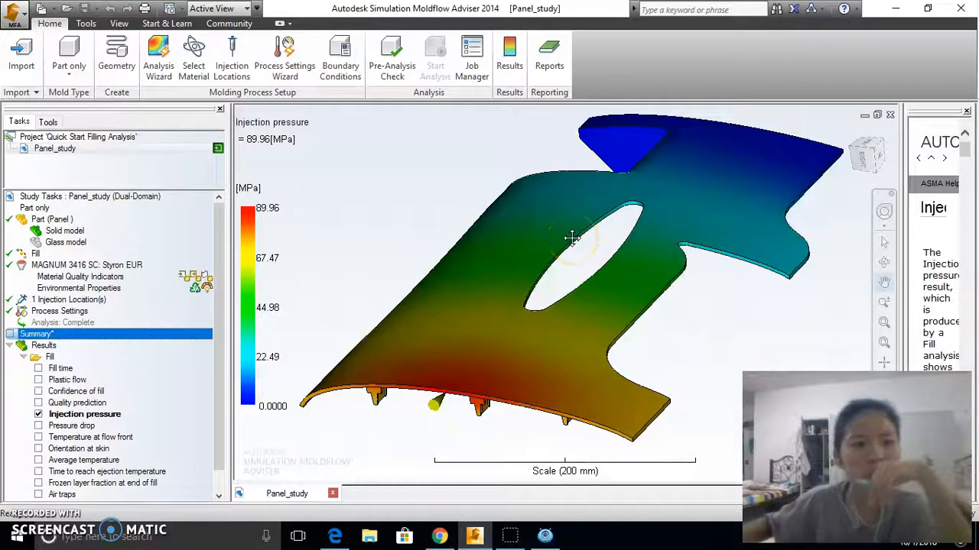
right_click(70, 149)
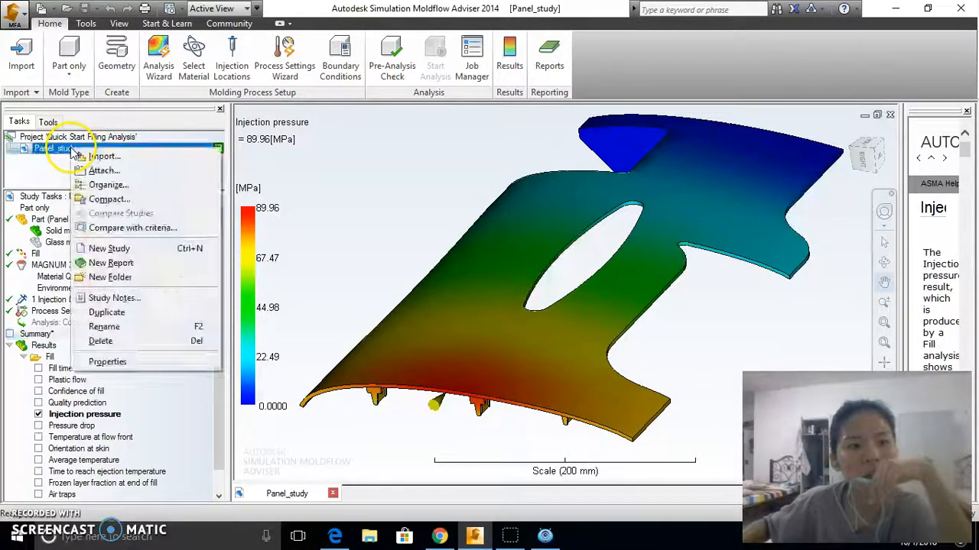
click(134, 327)
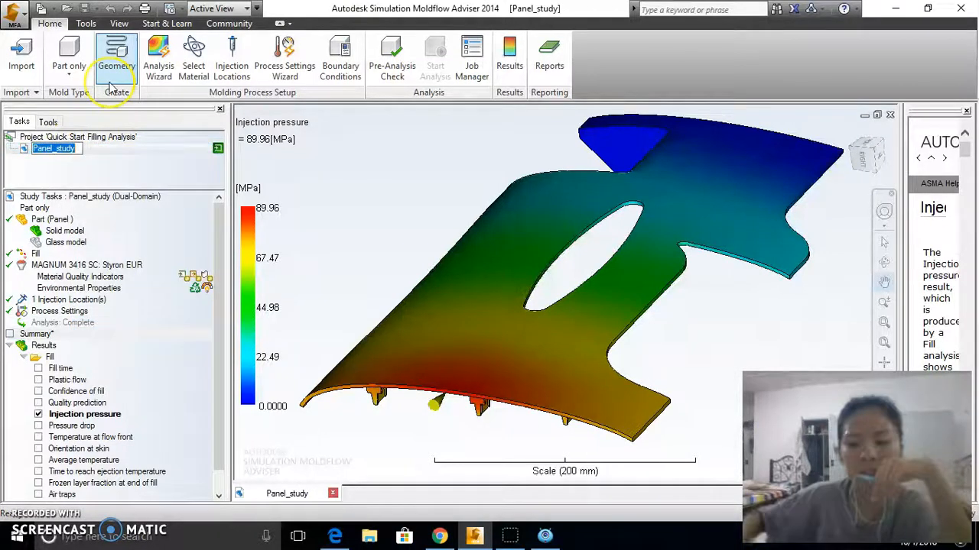
text(Pane)
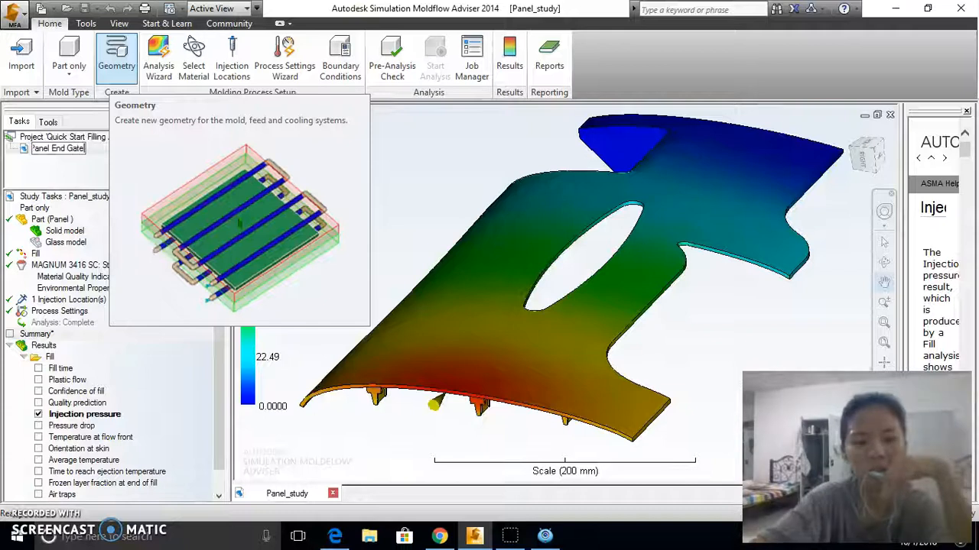
key(Return)
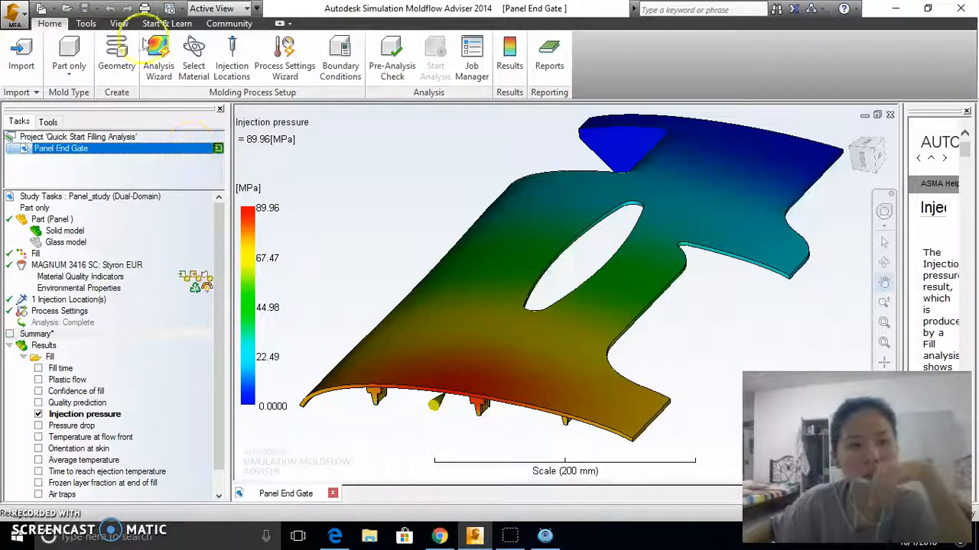
- Save a copy of the study under the name Panel Bootom Gate
click(98, 9)
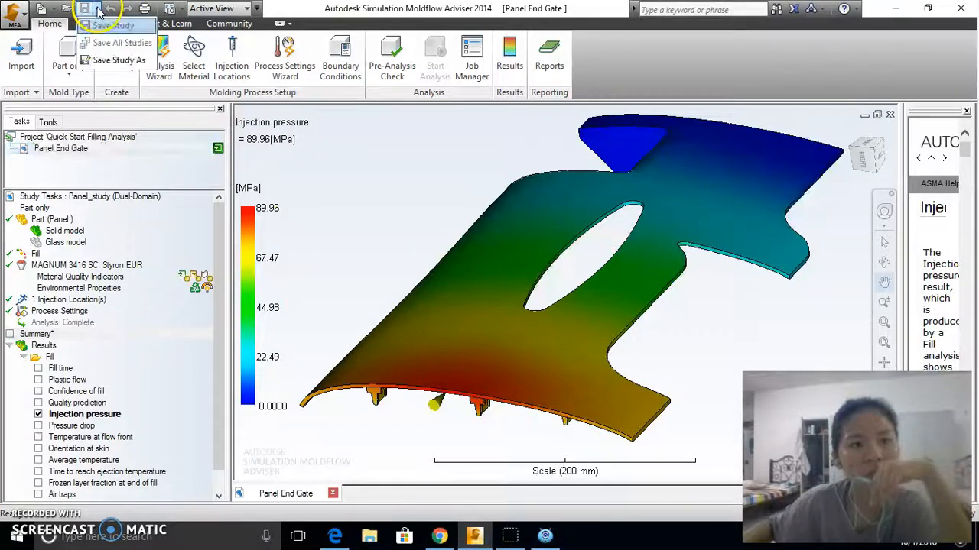
click(99, 58)
click(526, 260)
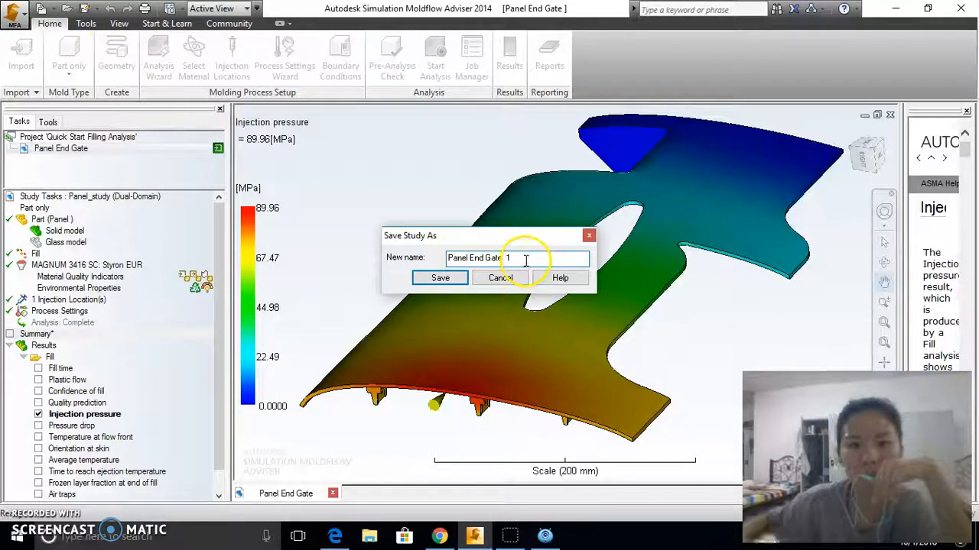
key(BackSpace)
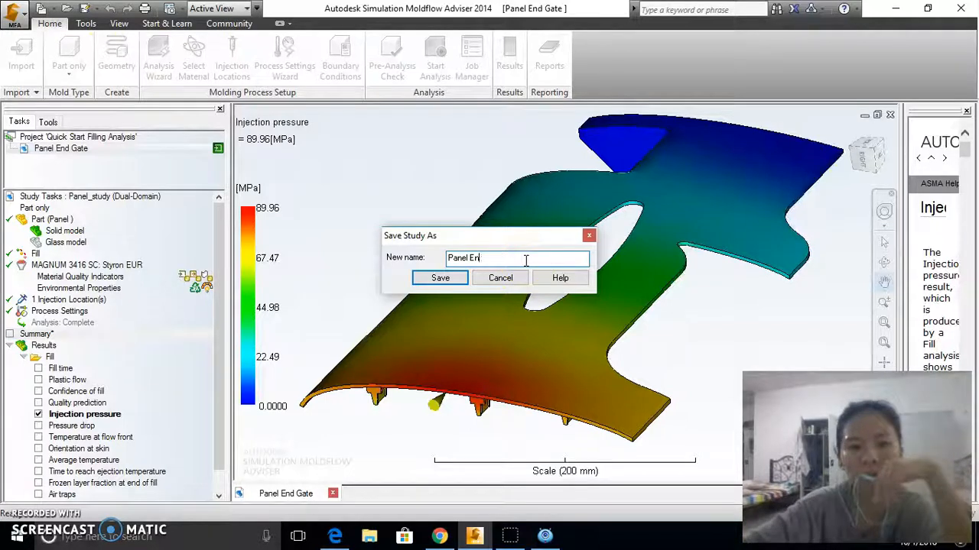
text(Bootom)
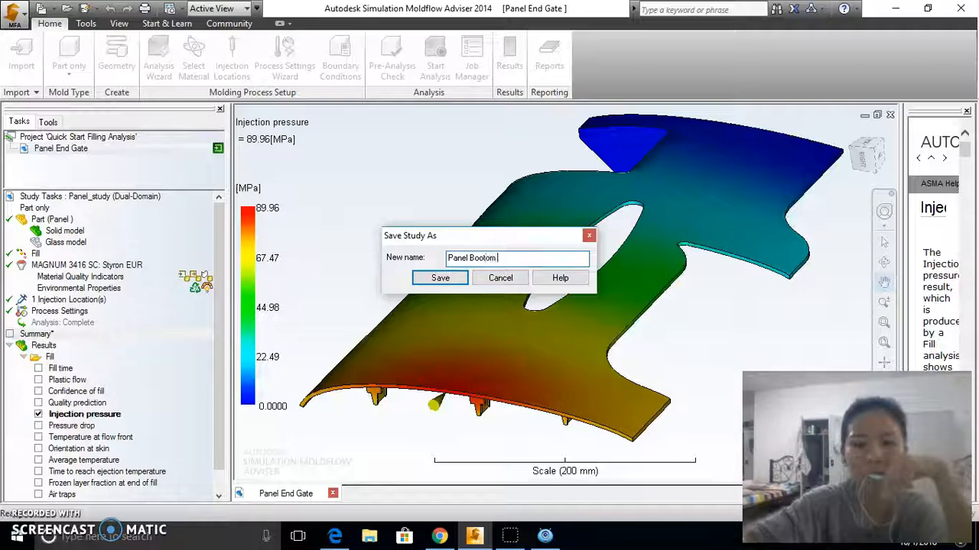
text( Ga)
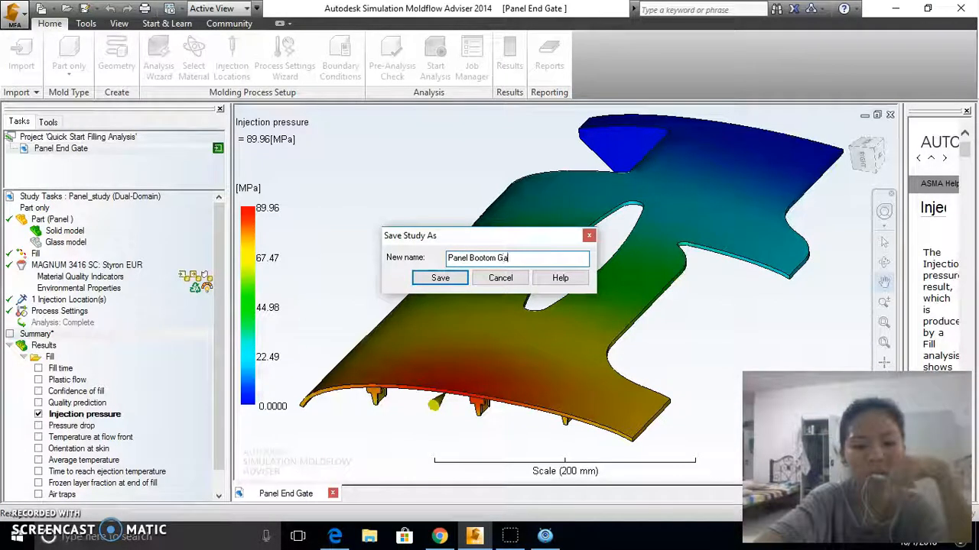
text(te)
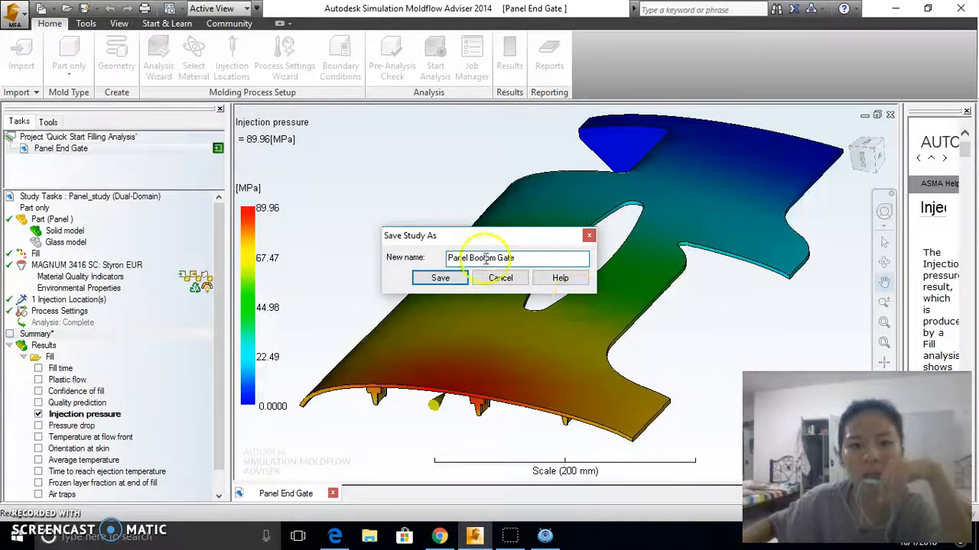
click(441, 278)
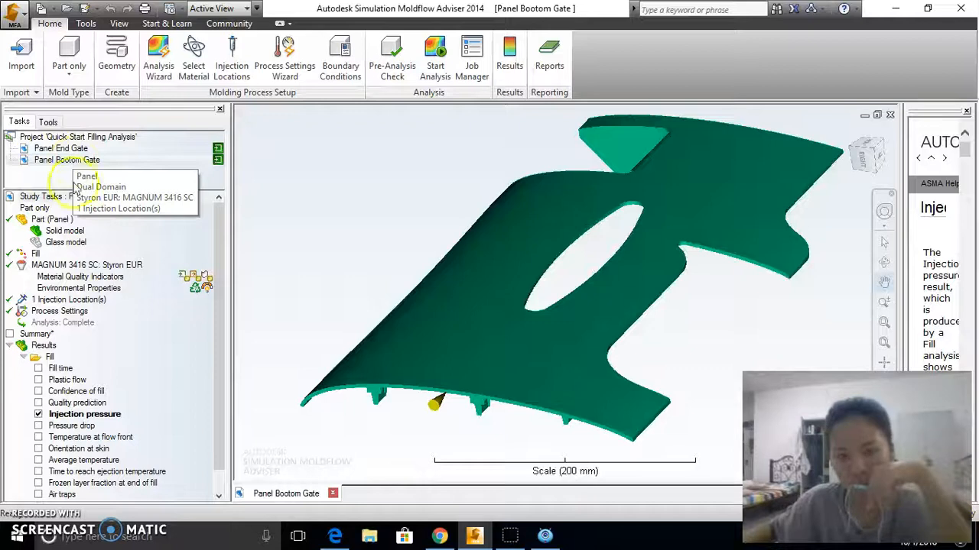
- Move the injection location of the Panel Bootom Gate study to X 245, Y 10.55, Z 12 mm
double_click(437, 403)
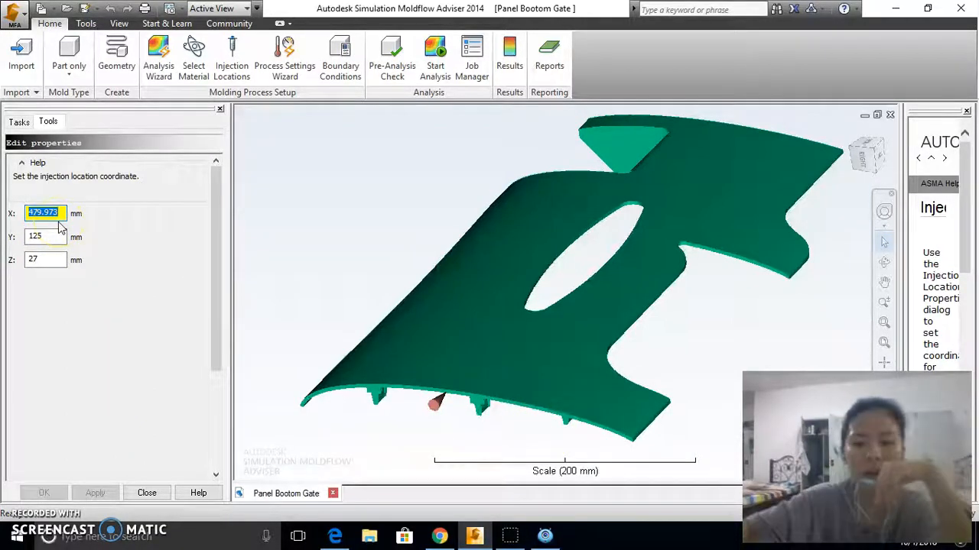
text(245)
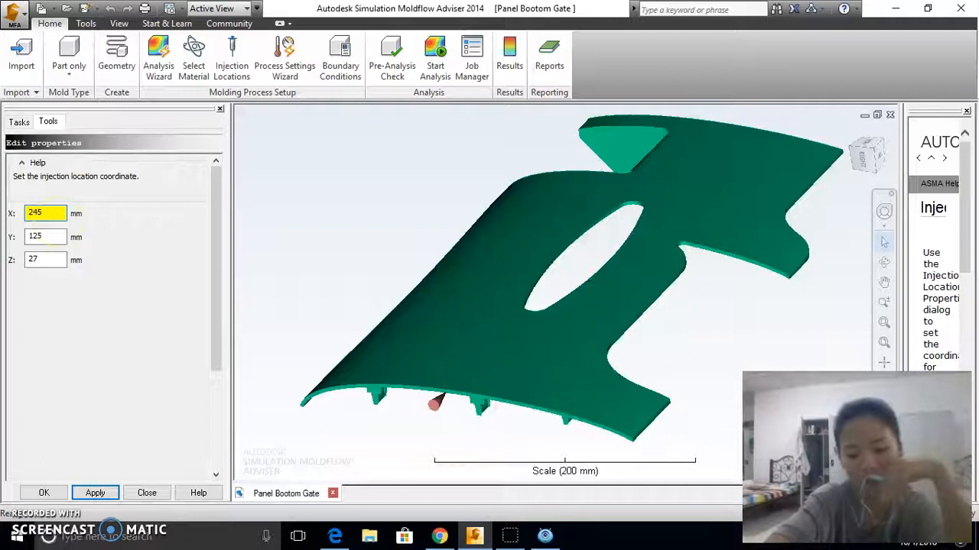
key(Tab)
text(10)
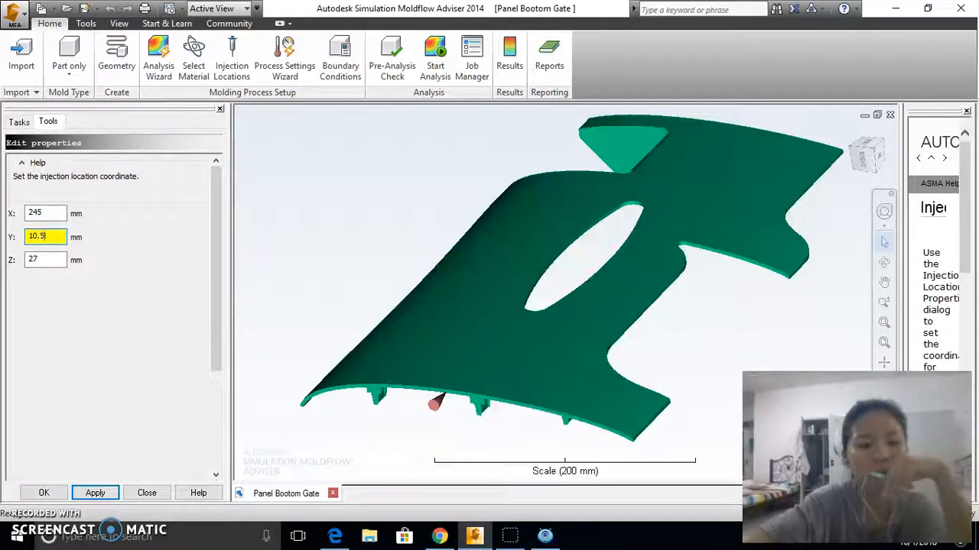
key(Tab)
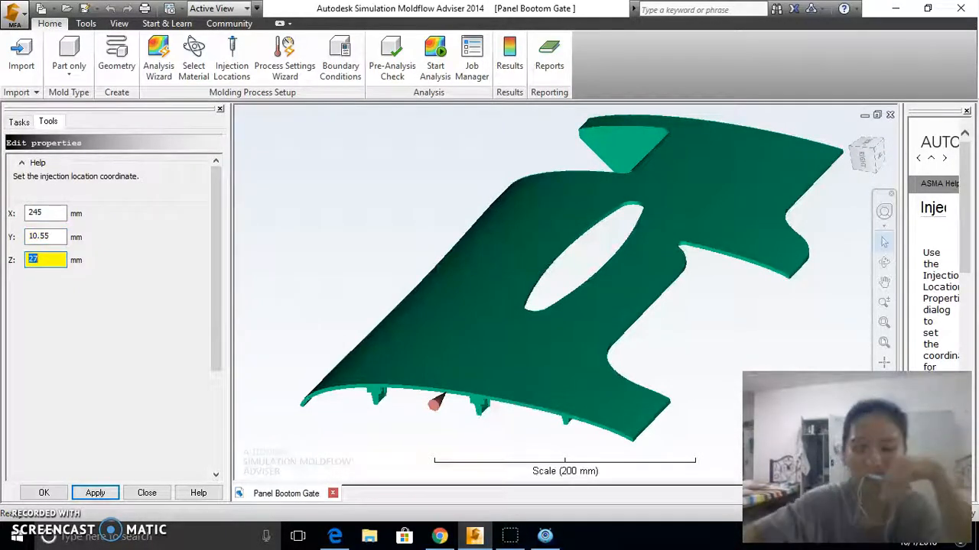
text(12)
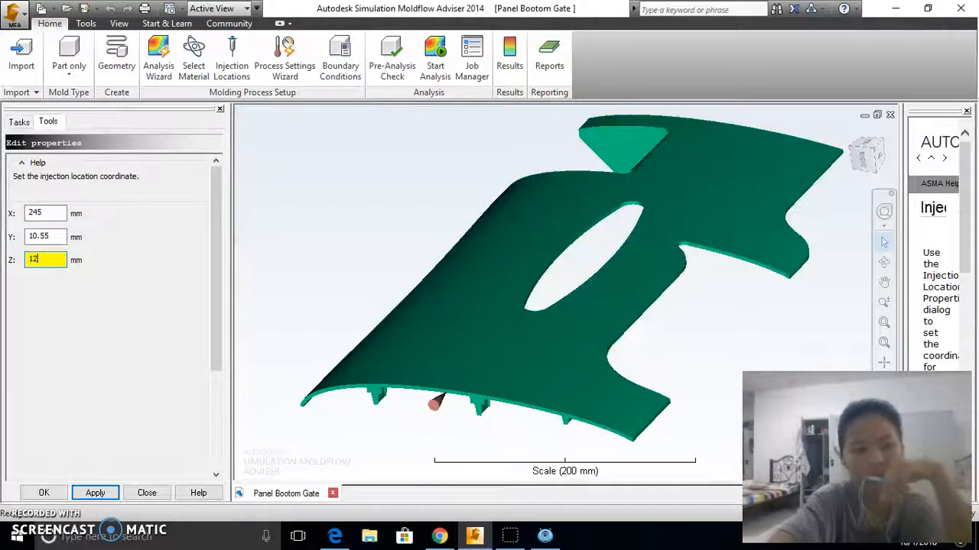
click(92, 493)
click(46, 493)
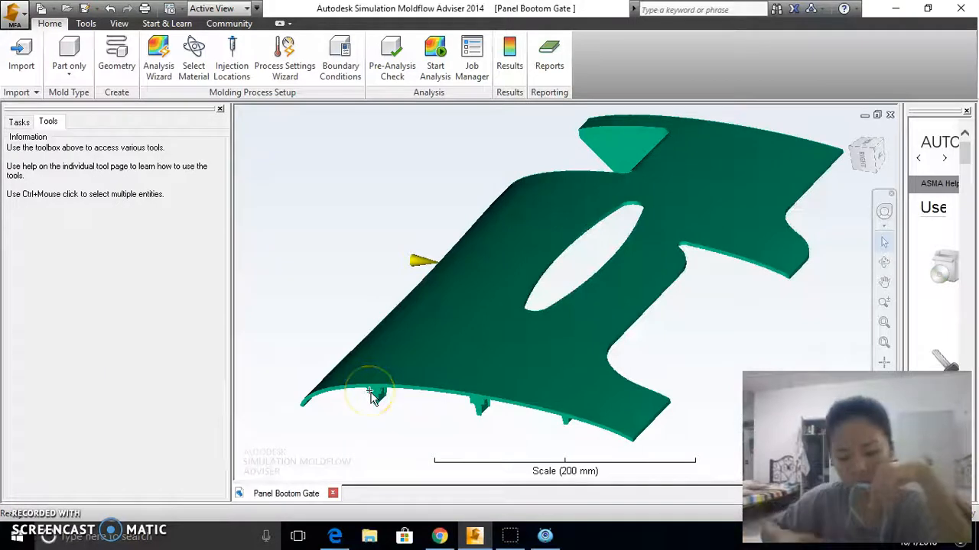
- Check the relocated injection cone on the panel's long edge, run the filling analysis of Panel Bootom Gate, and acknowledge its completion
click(884, 262)
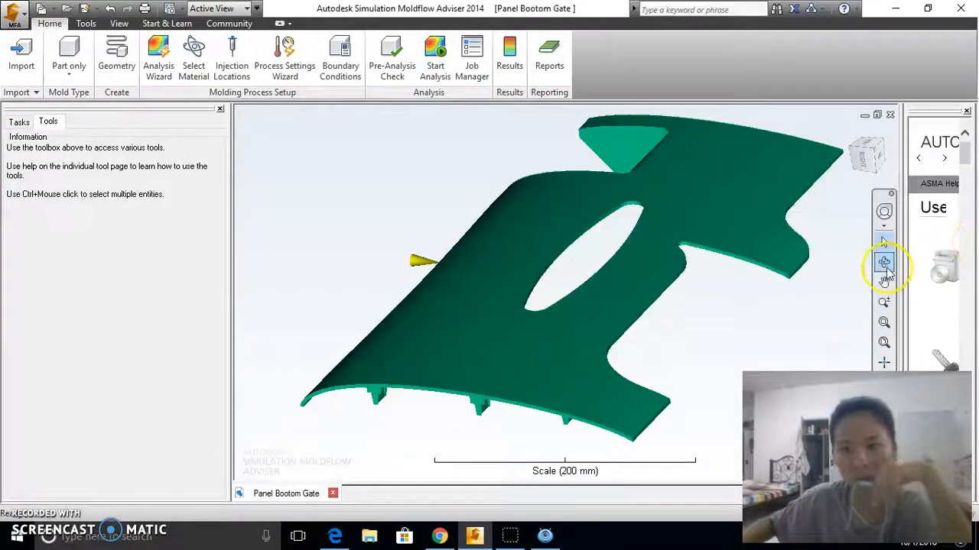
drag(421, 356, 461, 302)
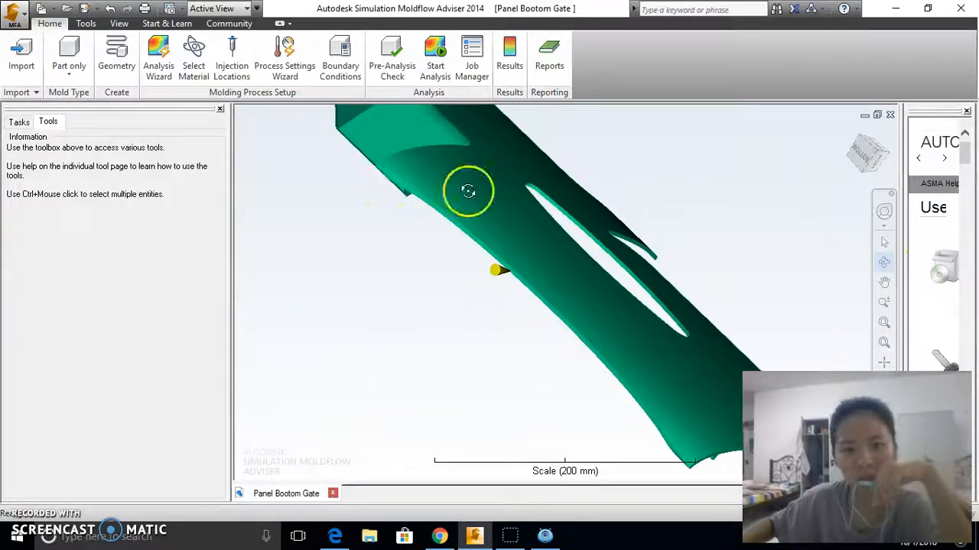
scroll(509, 272, up, 5)
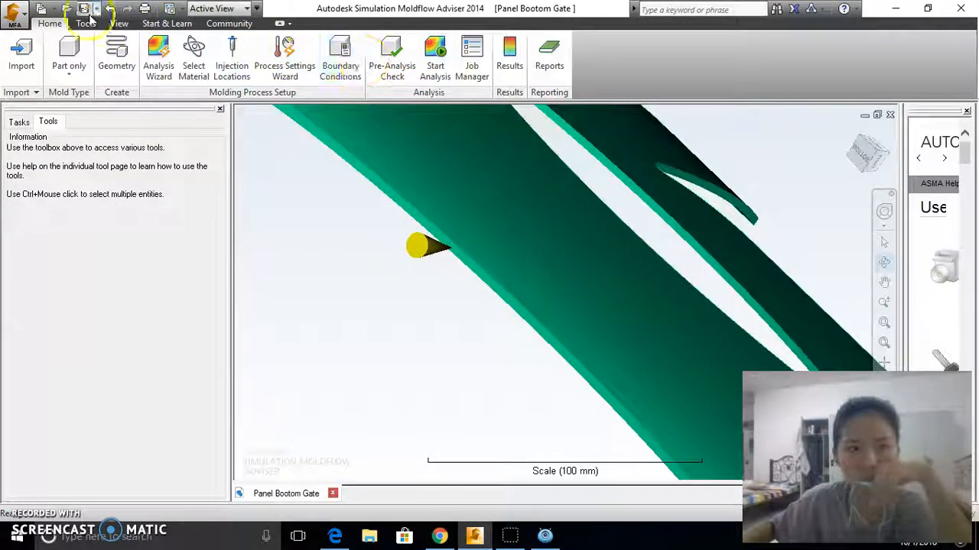
click(435, 68)
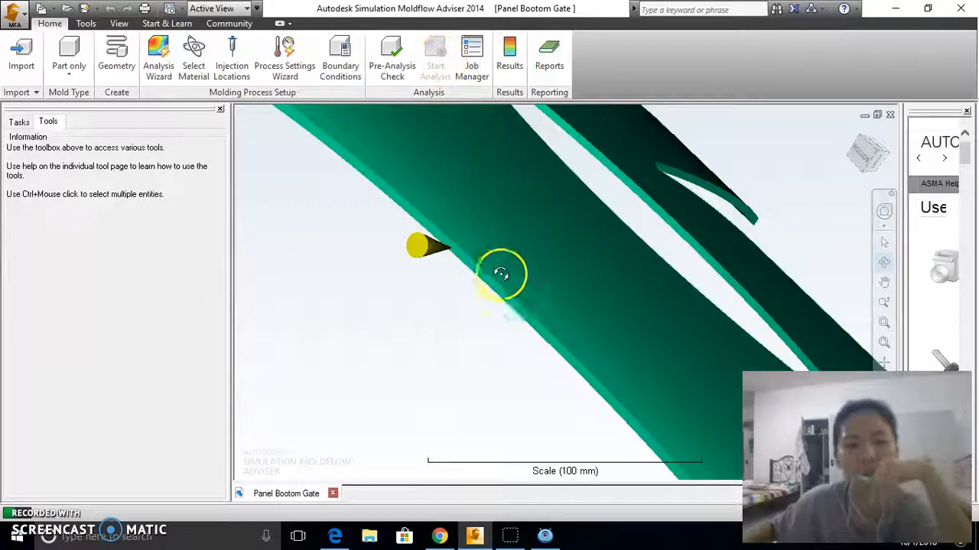
drag(602, 337, 431, 314)
scroll(431, 314, up, 1)
scroll(431, 313, down, 3)
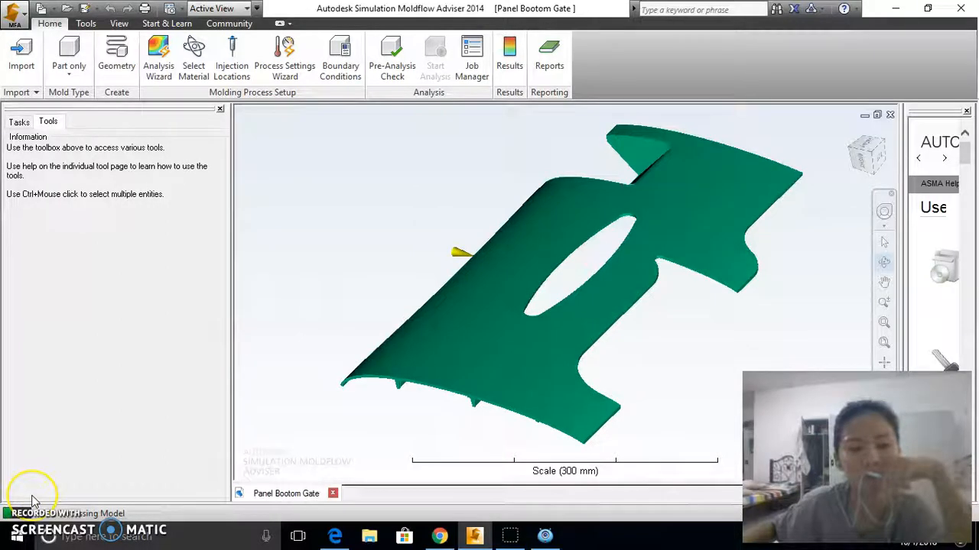
click(543, 263)
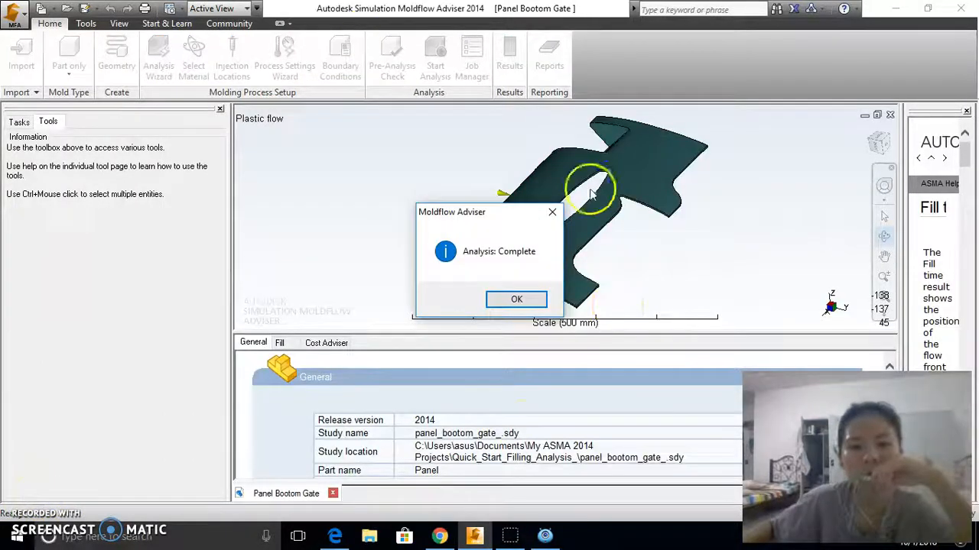
click(517, 300)
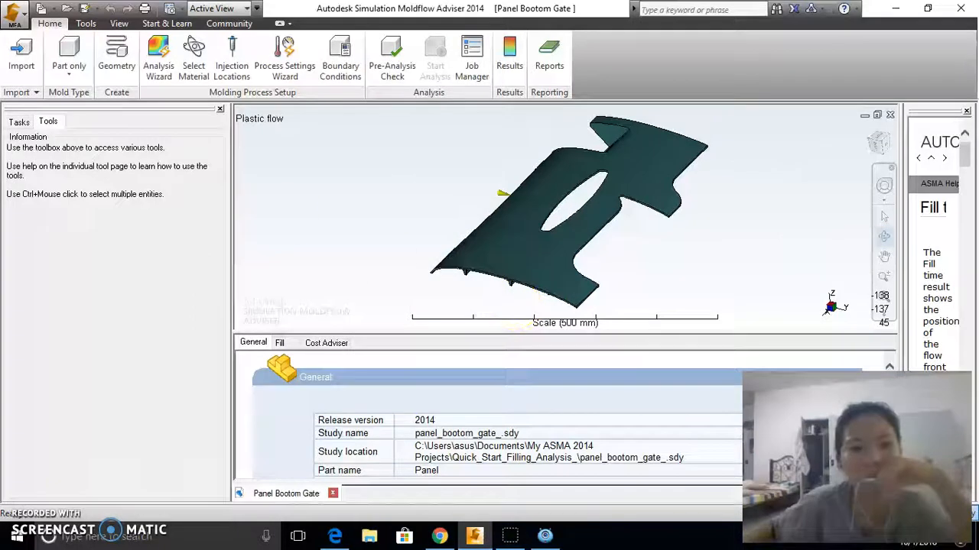
- Hide the analysis summary of Panel Bootom Gate and open the Panel End Gate study alongside it
click(19, 121)
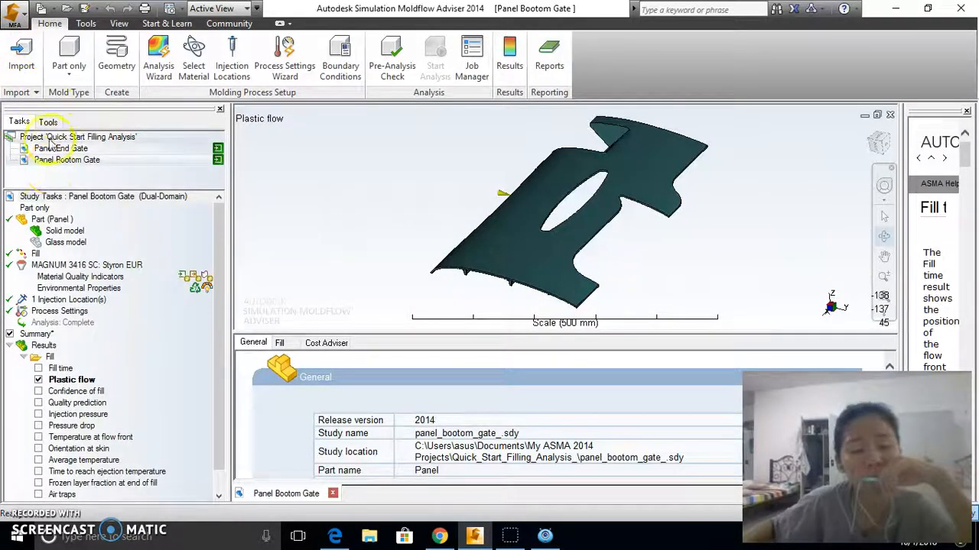
click(36, 334)
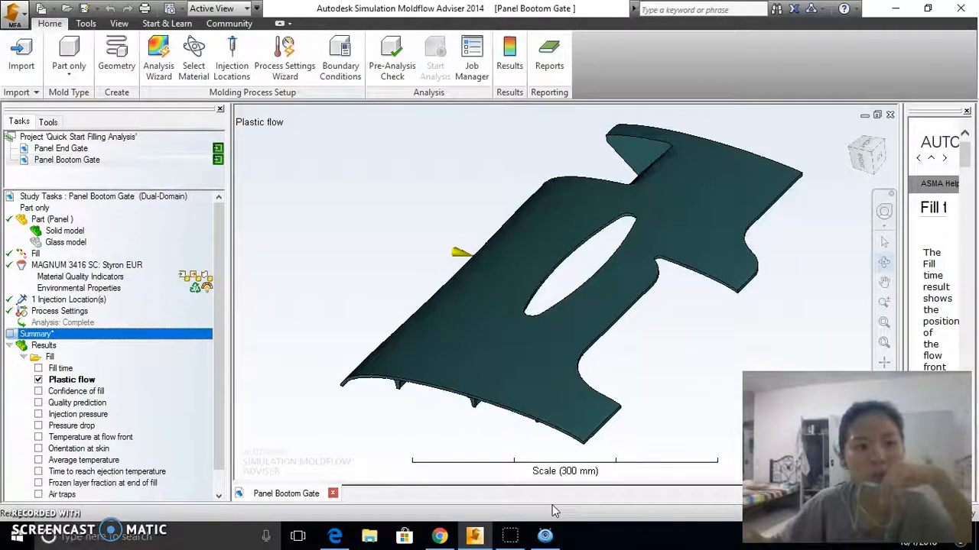
double_click(98, 145)
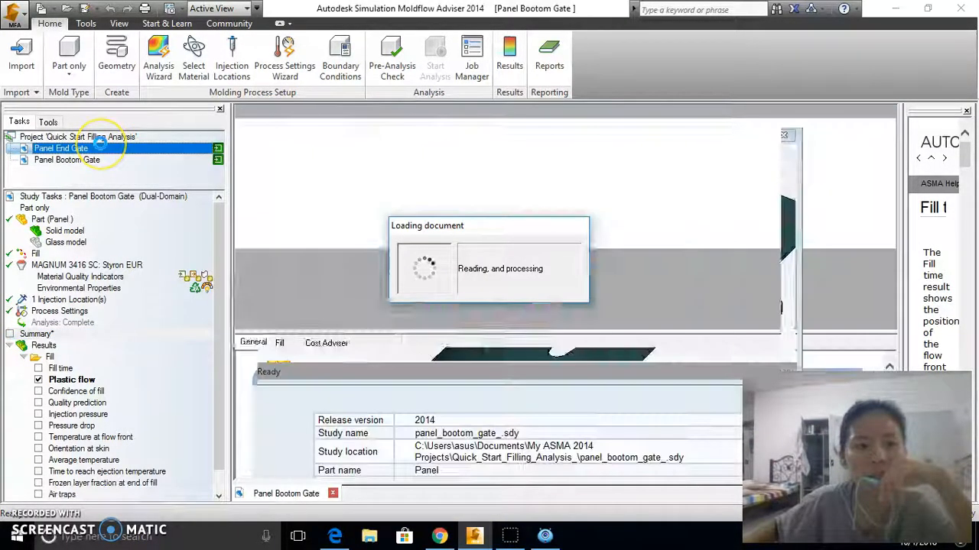
double_click(107, 159)
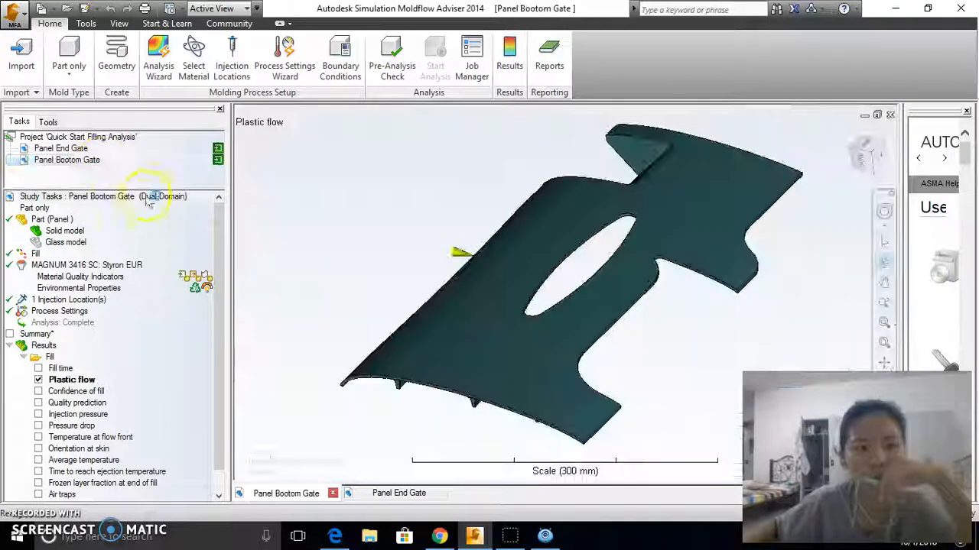
- Restore the study windows from full size, then shrink and move the Panel Bootom Gate window beside the Panel End Gate window
click(877, 116)
drag(586, 149, 586, 241)
drag(573, 166, 540, 120)
drag(795, 197, 610, 203)
click(634, 221)
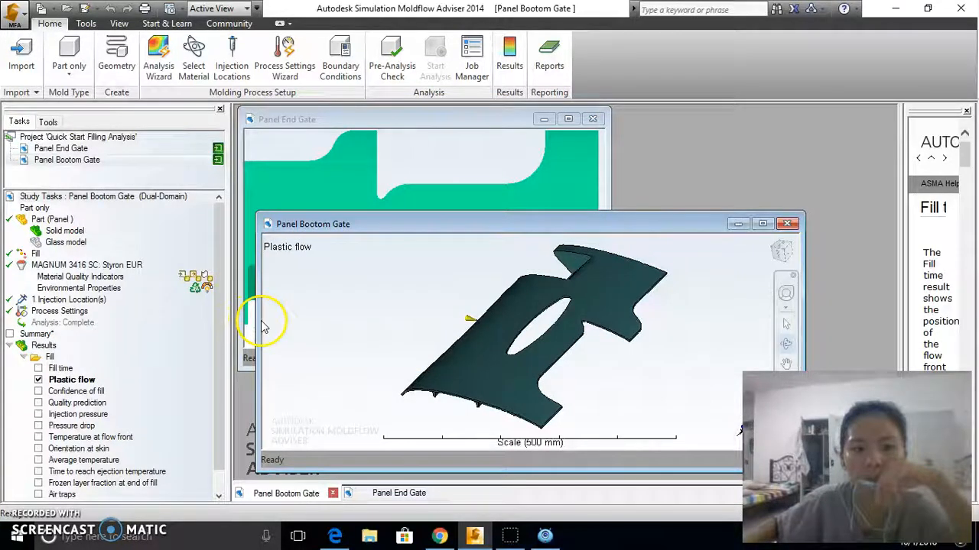
drag(259, 325, 436, 337)
drag(584, 233, 645, 172)
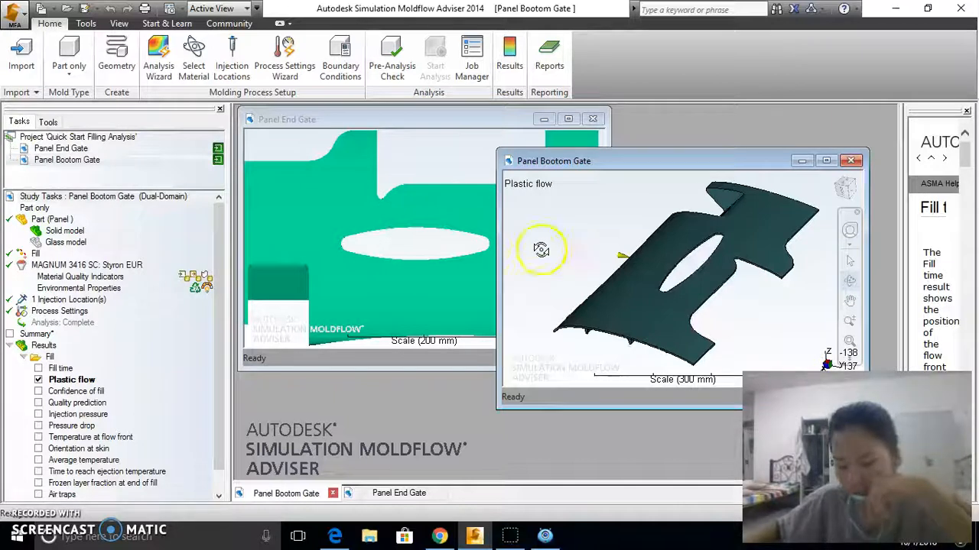
- Activate the Panel End Gate study and tile the two study windows vertically side by side
double_click(60, 149)
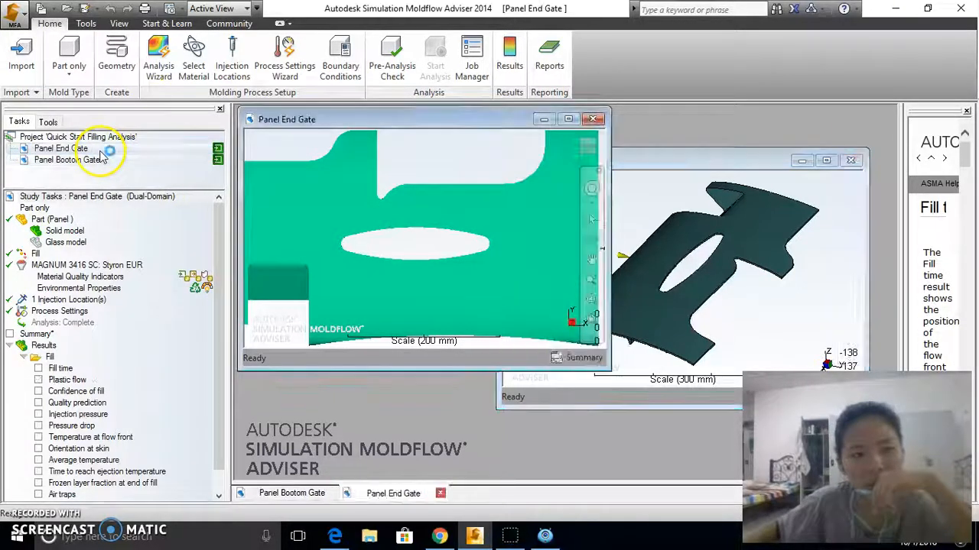
click(488, 239)
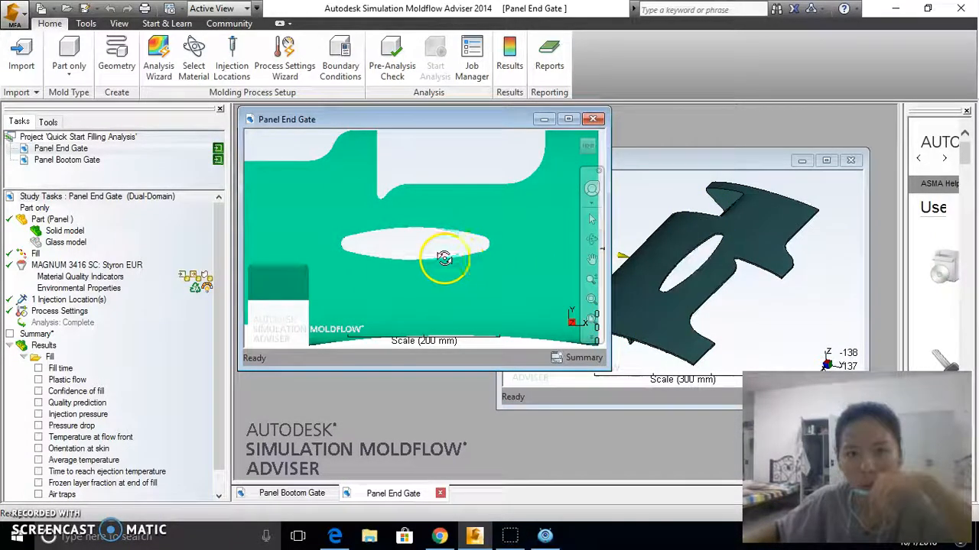
click(510, 63)
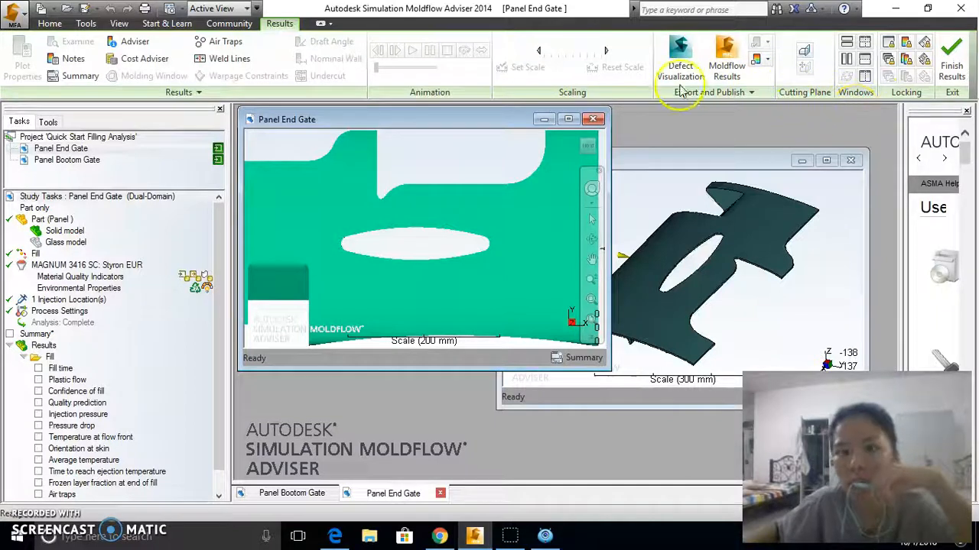
click(867, 91)
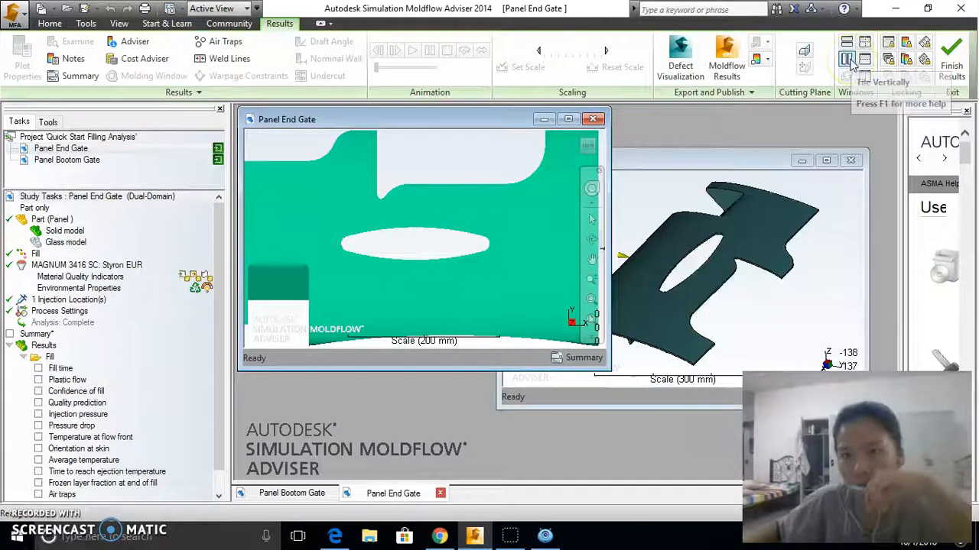
click(847, 60)
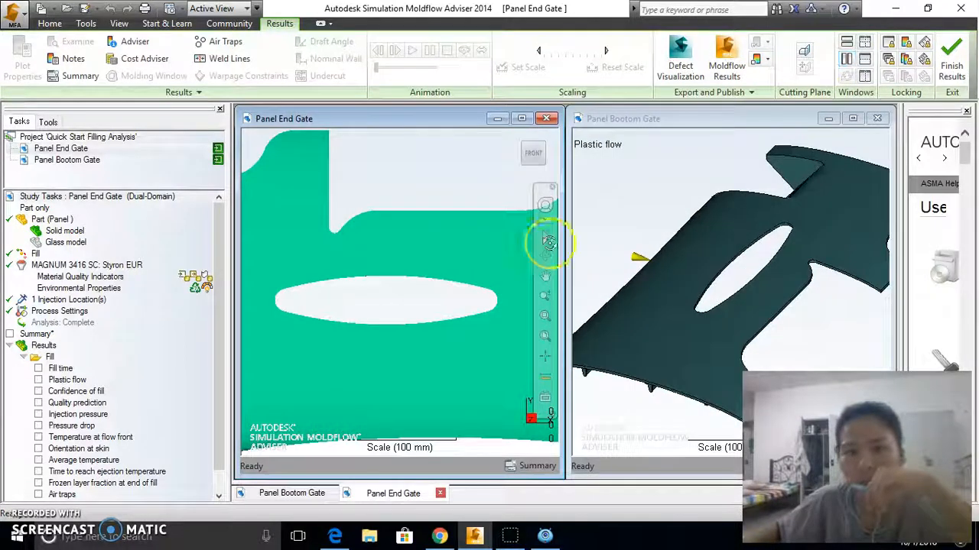
- Narrow the tasks pane, then enlarge both study windows to use the freed space and fit the whole panel in each
scroll(402, 312, down, 3)
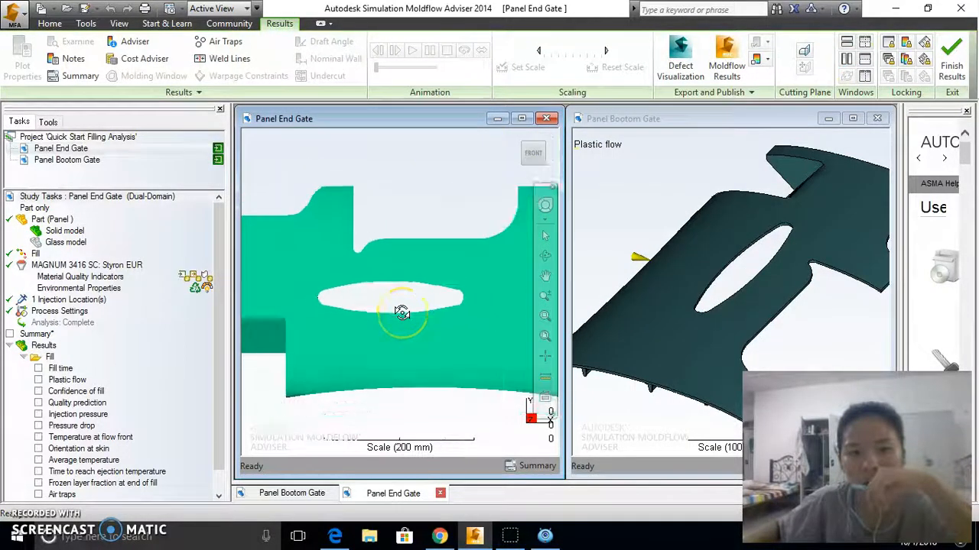
scroll(402, 312, down, 2)
drag(230, 277, 166, 276)
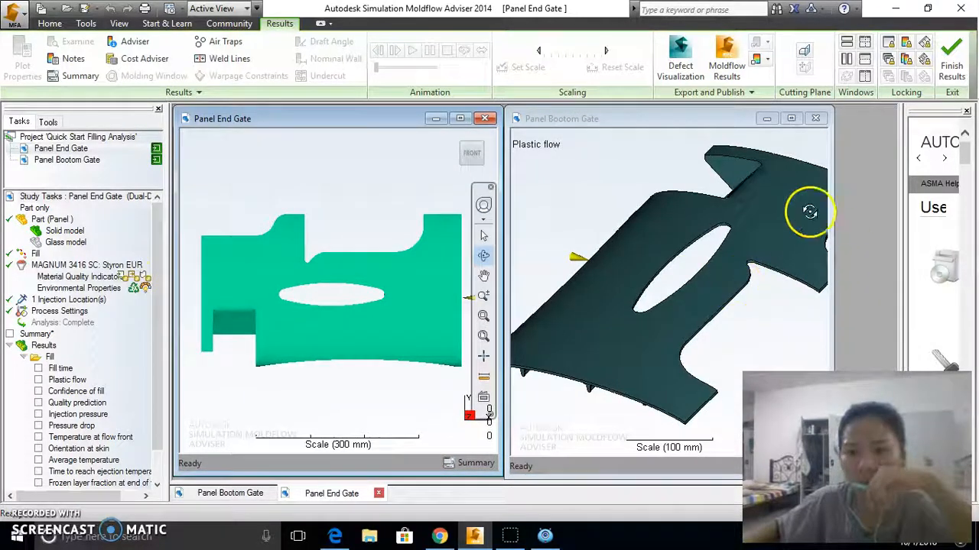
drag(706, 124, 738, 133)
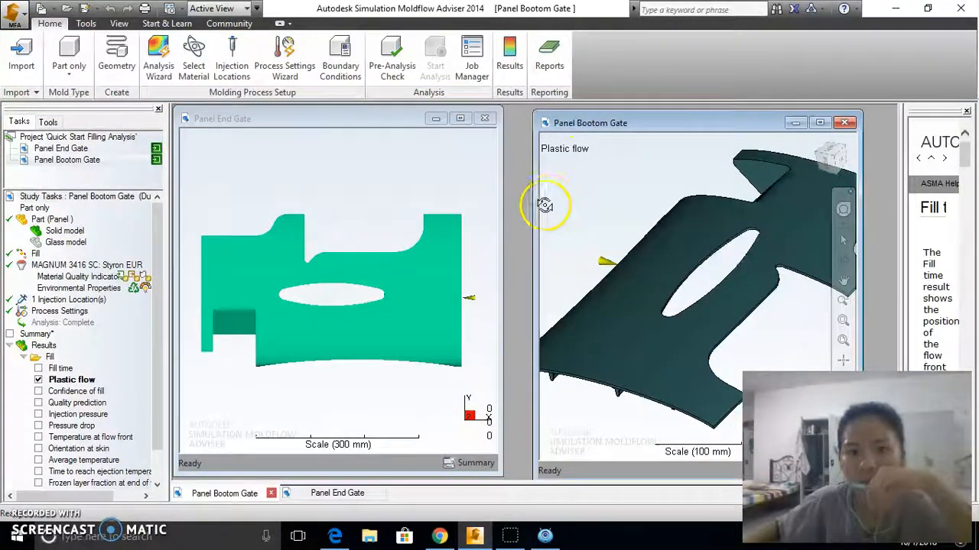
drag(501, 218, 534, 226)
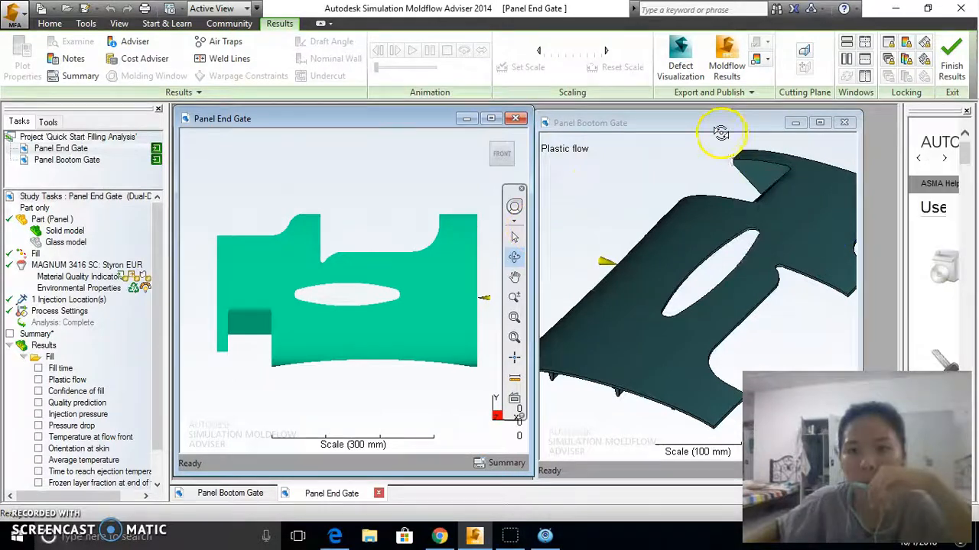
drag(721, 132, 724, 130)
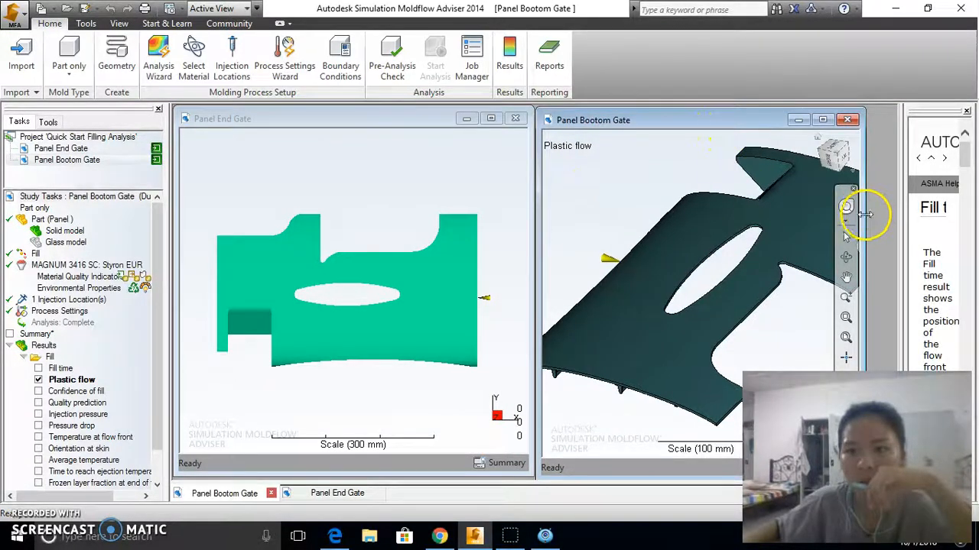
drag(865, 214, 887, 207)
click(877, 258)
drag(694, 262, 694, 267)
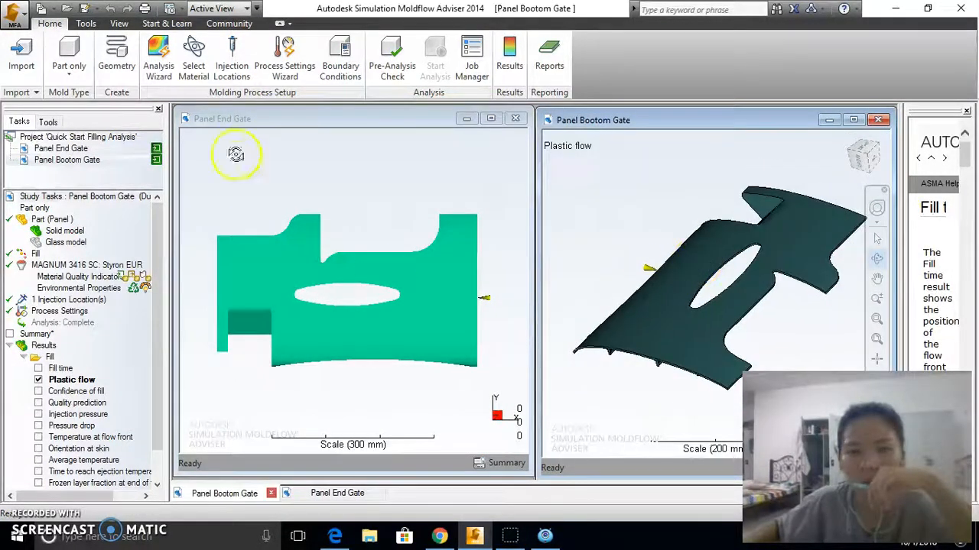
- With Panel Bootom Gate active, lock all views, plots and animations so both studies display in sync
click(239, 121)
click(611, 120)
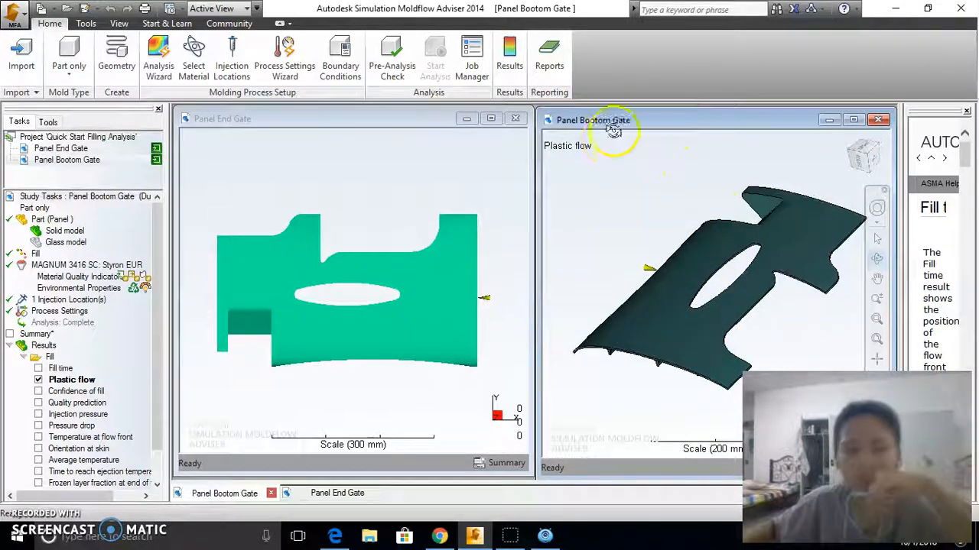
click(513, 76)
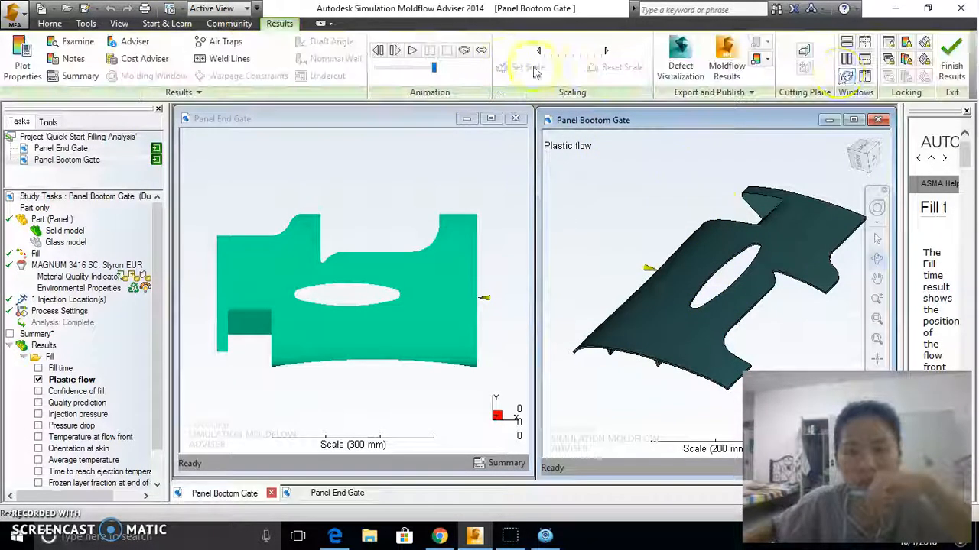
click(888, 61)
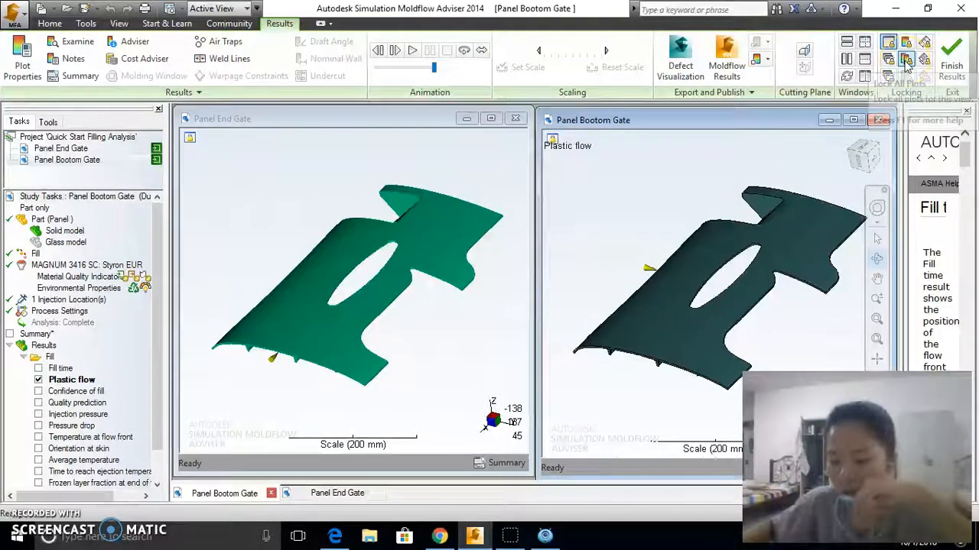
click(906, 61)
click(924, 61)
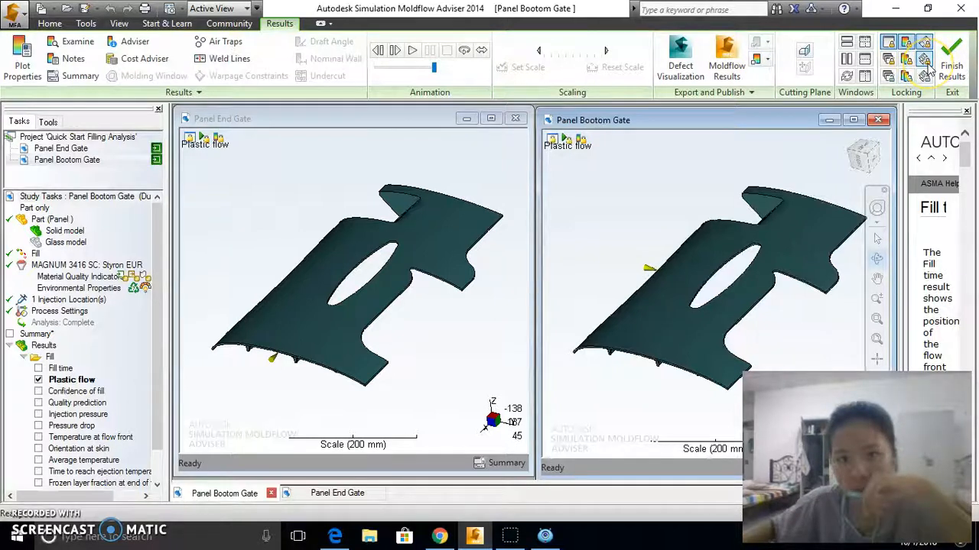
click(781, 288)
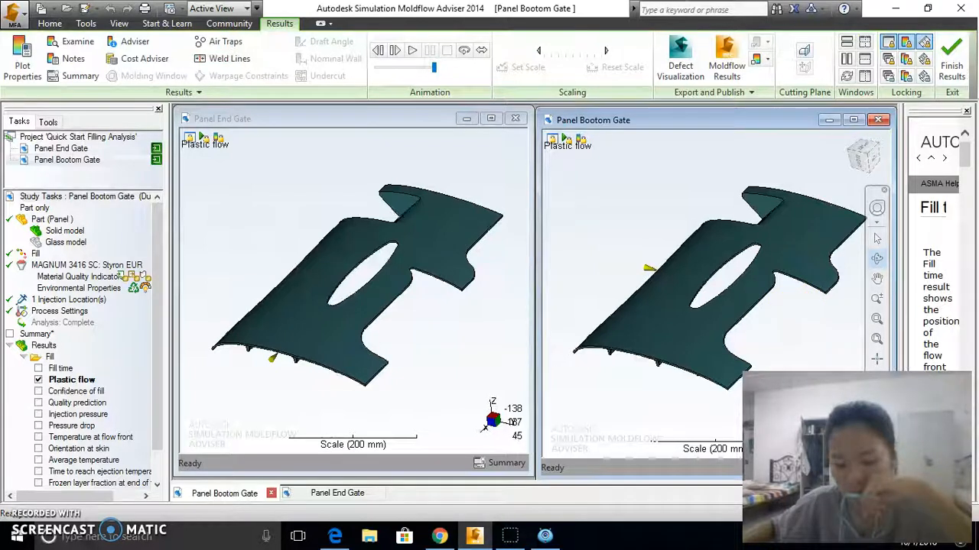
- Compare the Fill time, Plastic flow, Confidence of fill and Quality prediction results of both studies in turn
click(38, 369)
click(38, 380)
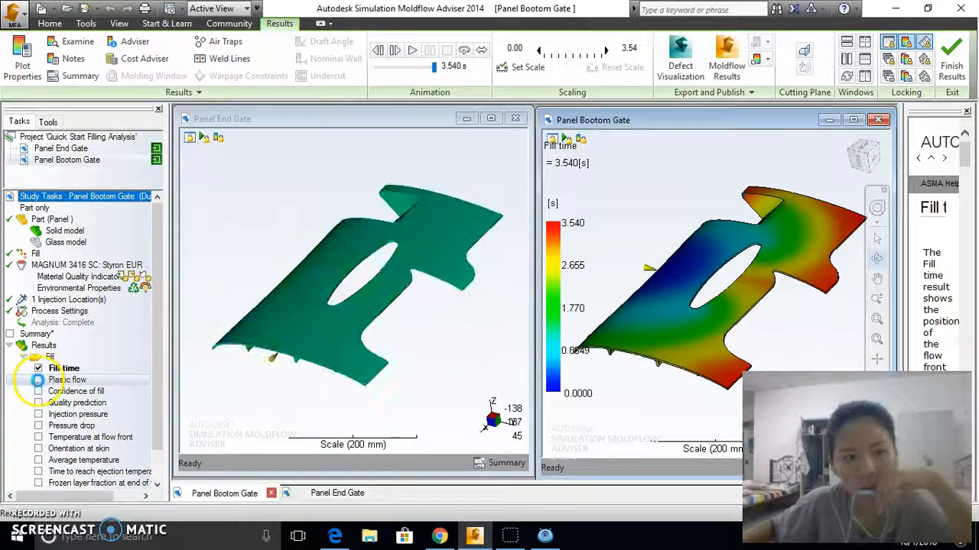
click(38, 392)
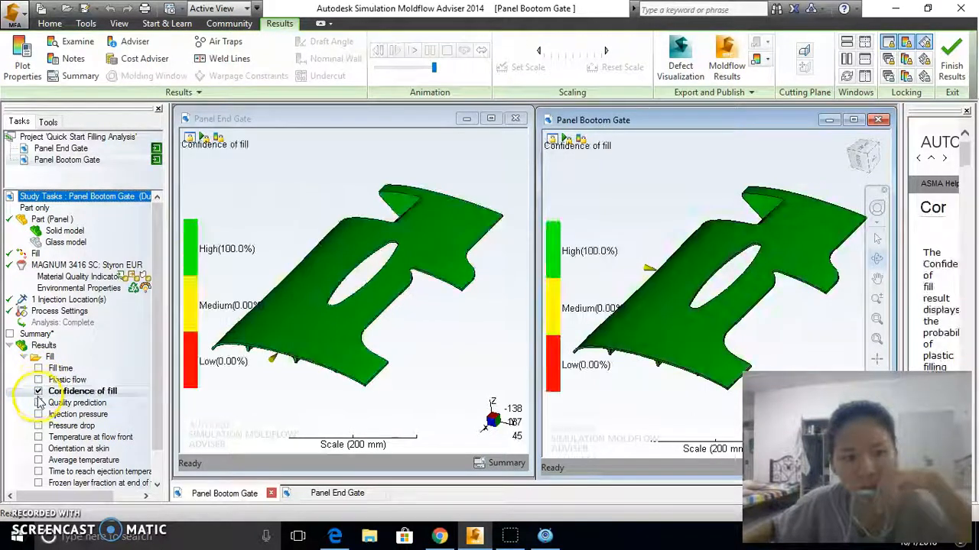
click(39, 403)
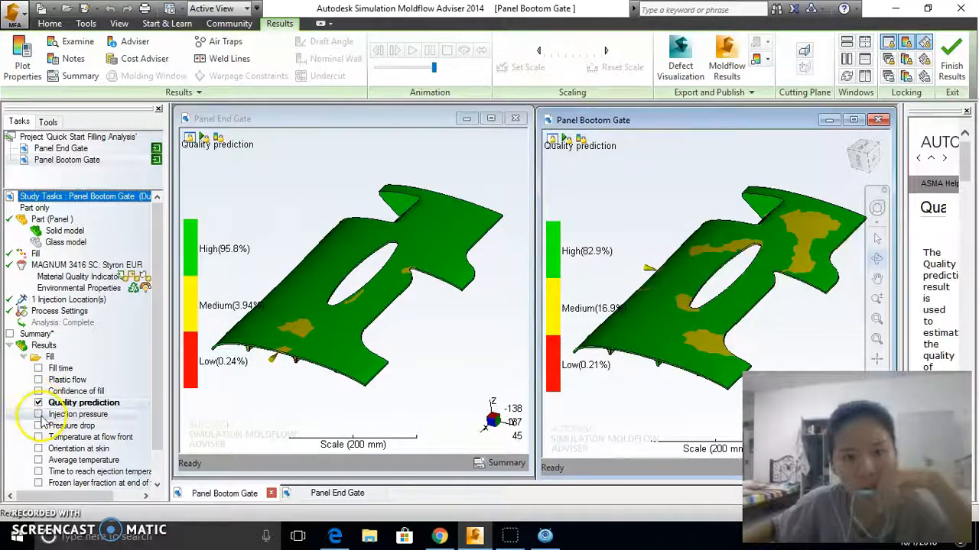
- Show the Injection pressure result in both studies and play its animation with repeating playback
click(39, 414)
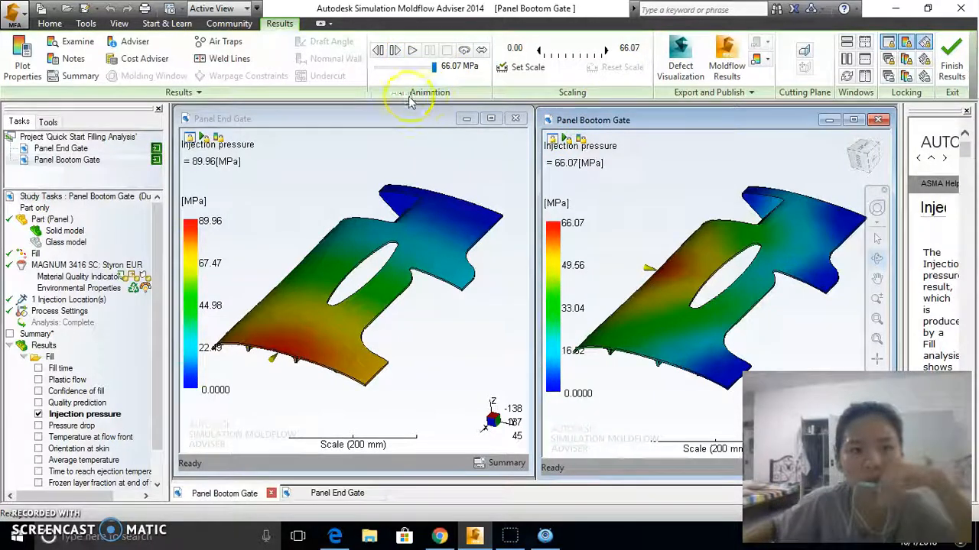
click(412, 49)
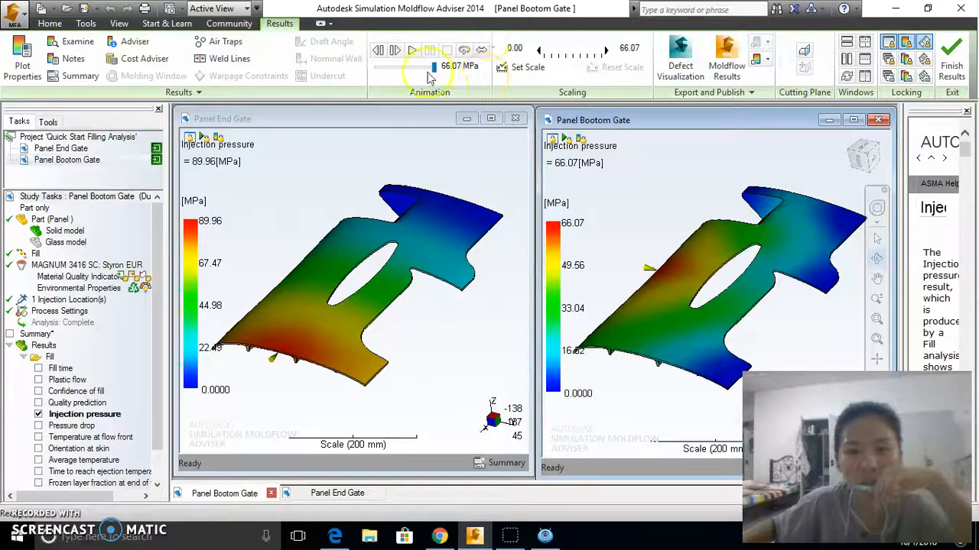
click(464, 50)
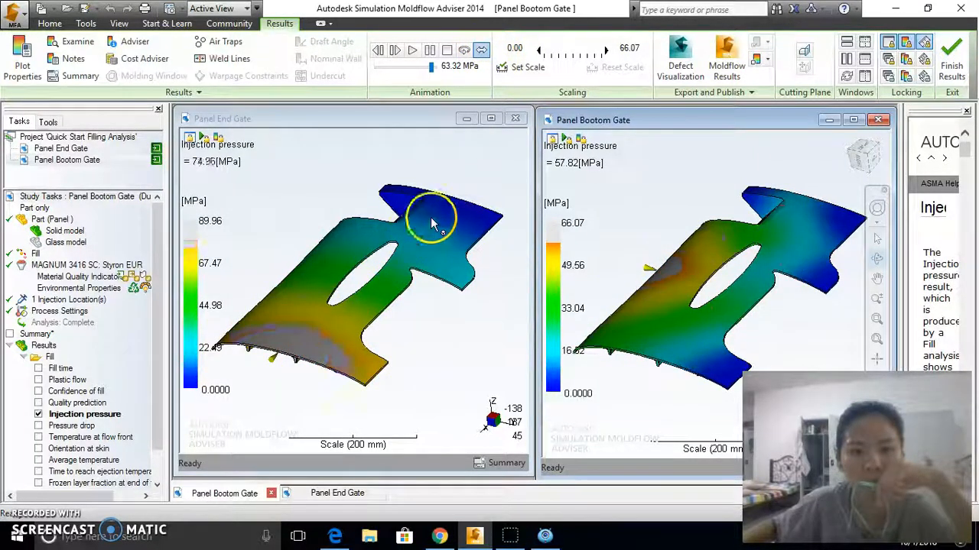
- Switch both studies to the Fill time result and play its animation with back-and-forth playback
click(61, 368)
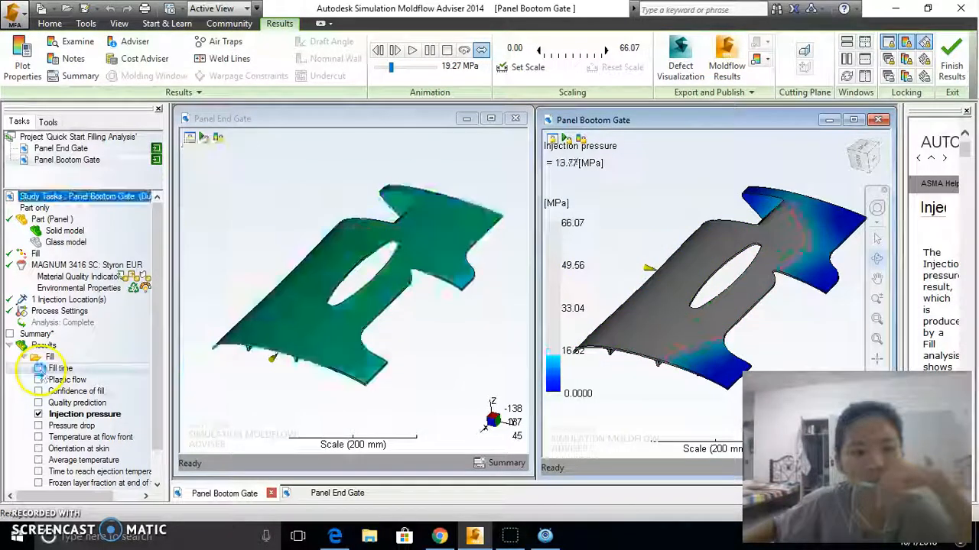
click(481, 52)
click(412, 50)
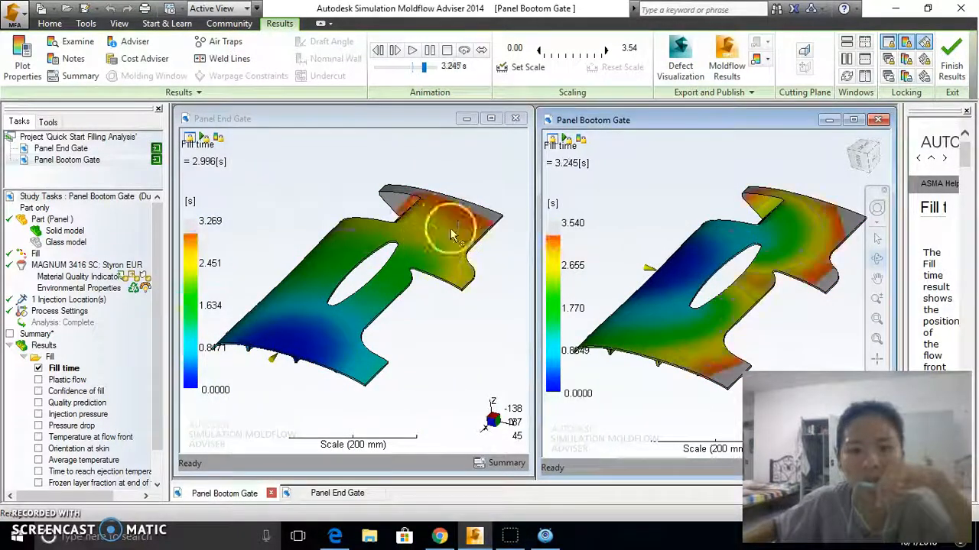
click(481, 49)
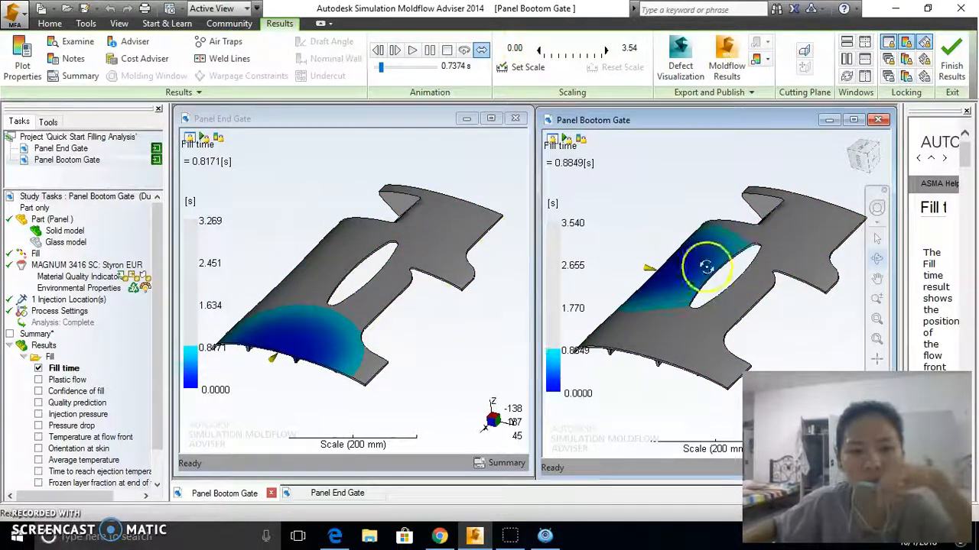